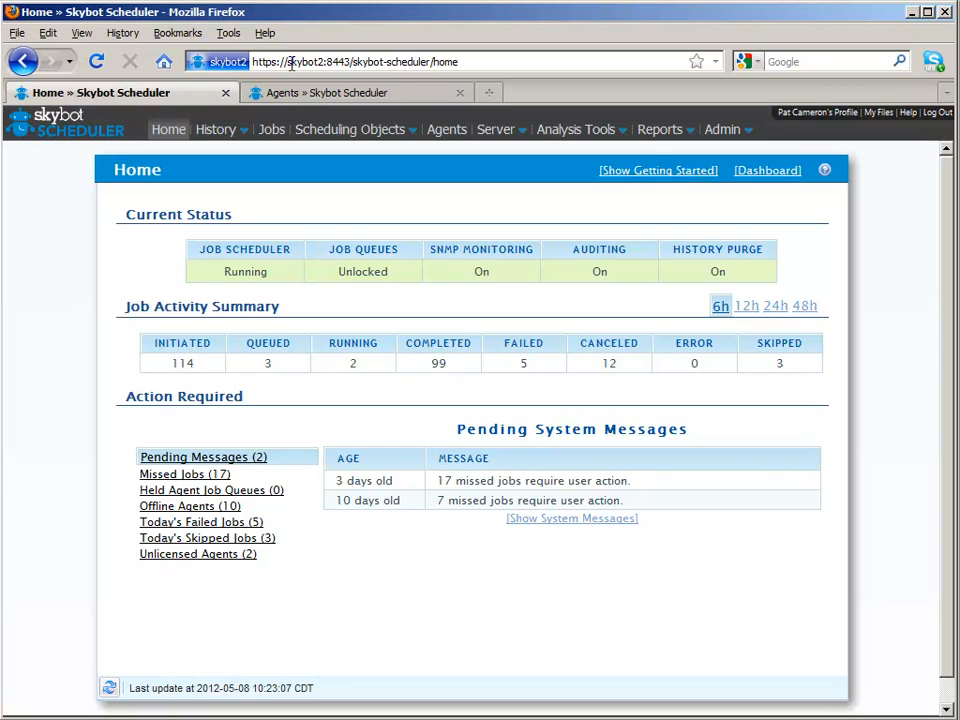
Compare the Home status pages of the skybot2 and hs2031 servers.
drag(287, 62, 330, 64)
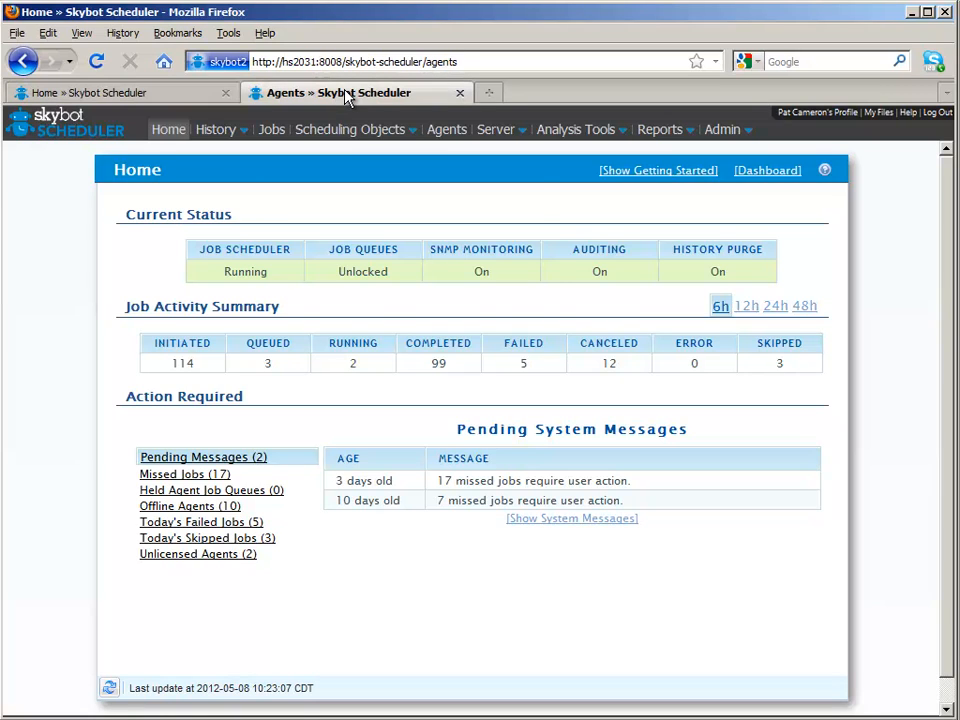
click(349, 93)
mouse_move(330, 148)
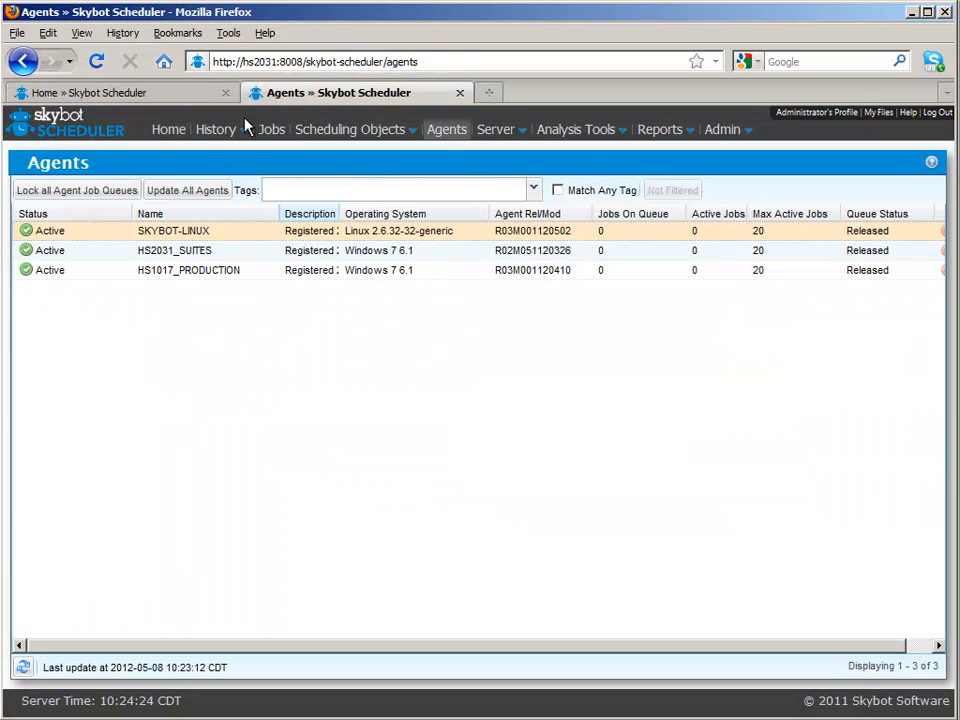
click(168, 132)
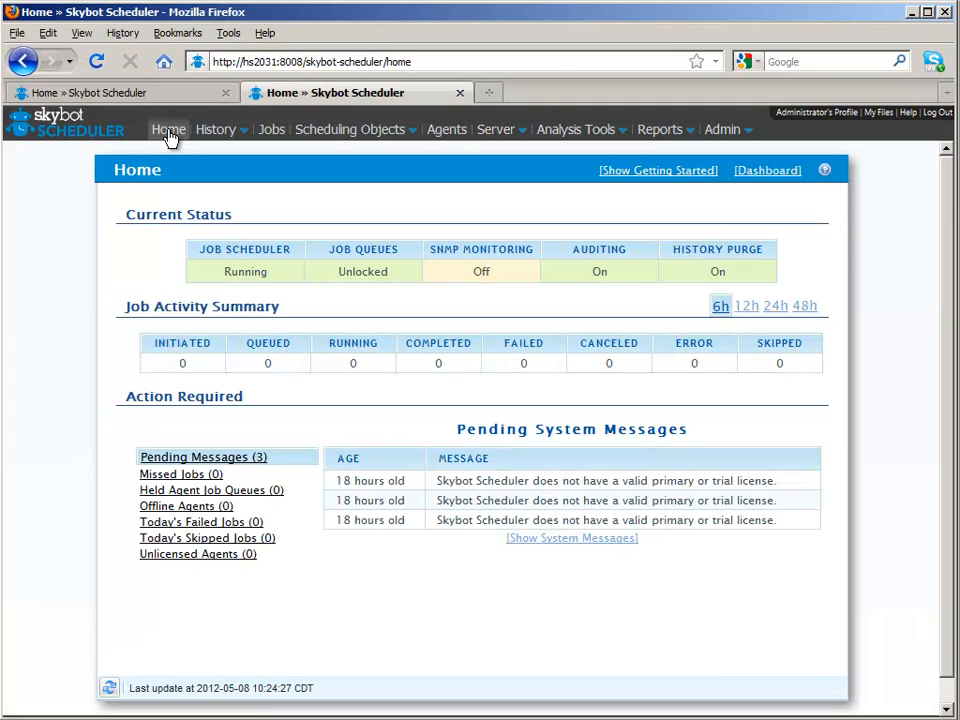
click(122, 94)
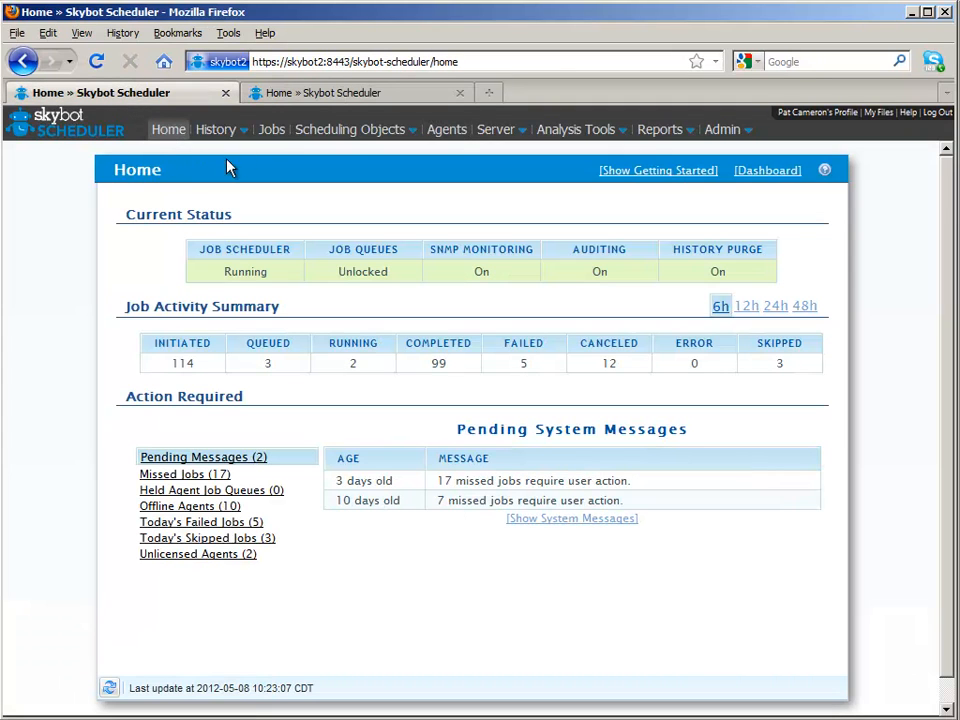
Start an export of all the listed retail jobs on skybot2, using retail_test_to_prod as the file name.
click(271, 132)
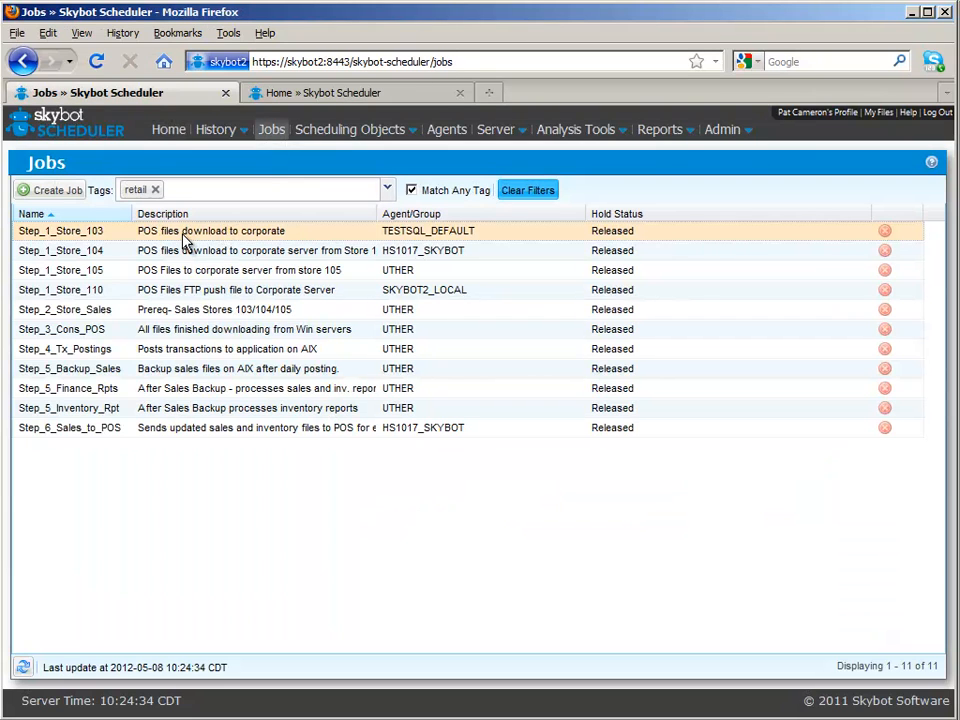
shift+click(168, 427)
right_click(168, 427)
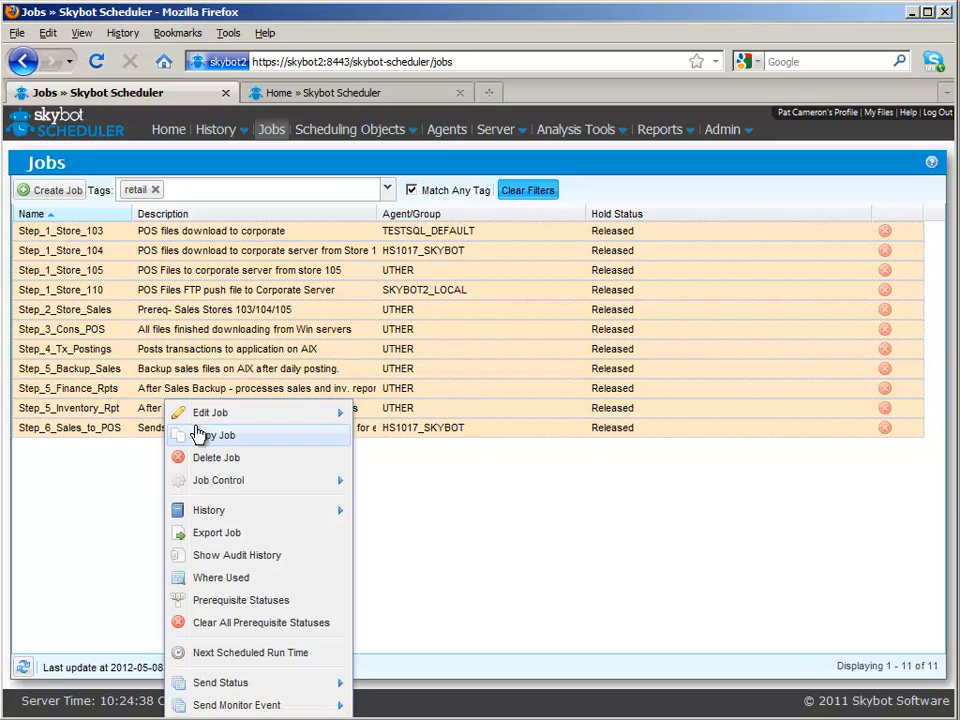
click(256, 537)
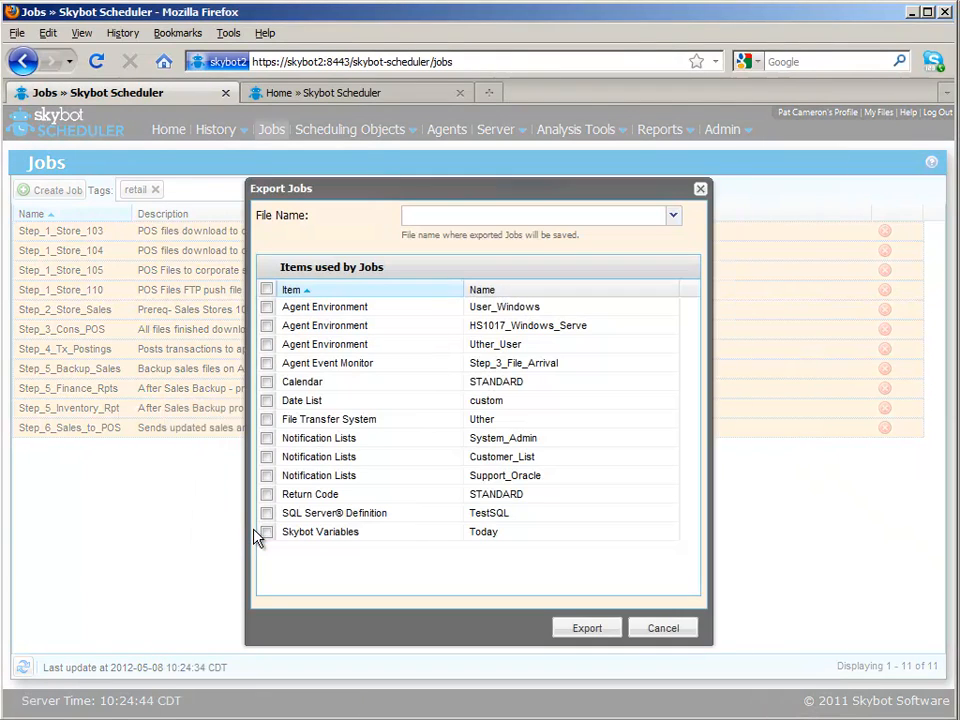
text(rccl)
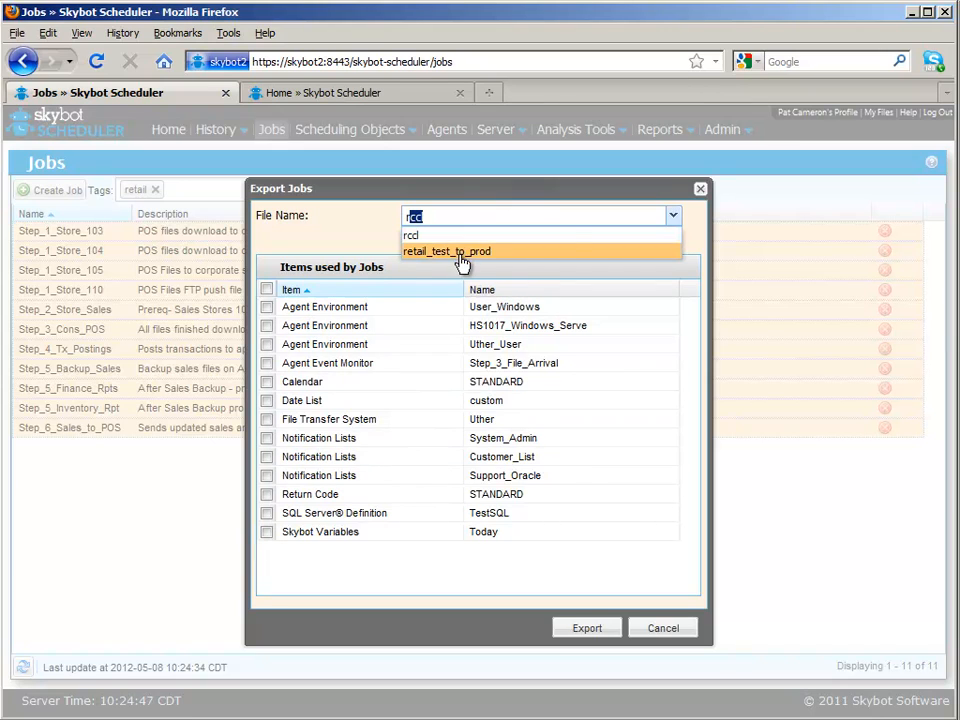
click(461, 252)
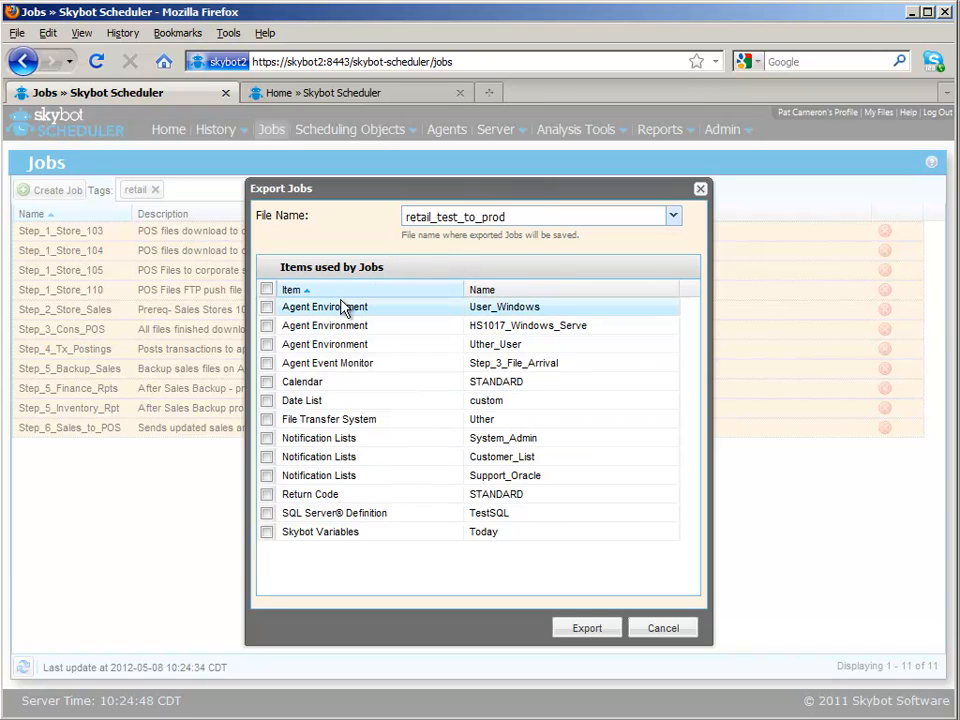
Include the agent environments User_Windows, HS1017_Windows_Serve and Uther_User and the agent event monitor Step_3_File_Arrival in the export.
click(266, 307)
click(266, 326)
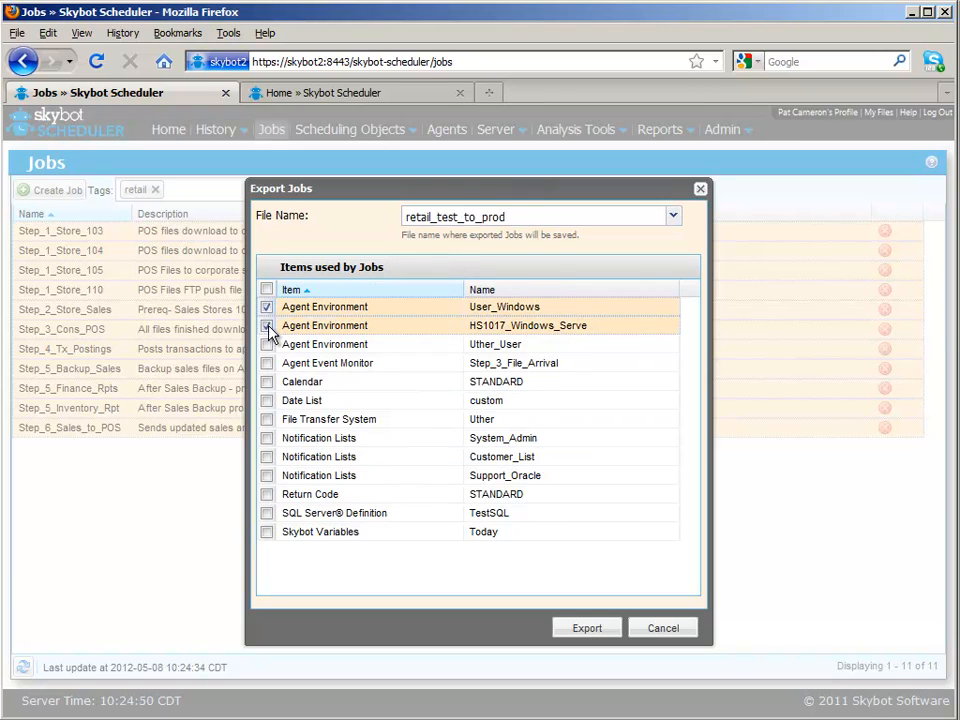
click(267, 346)
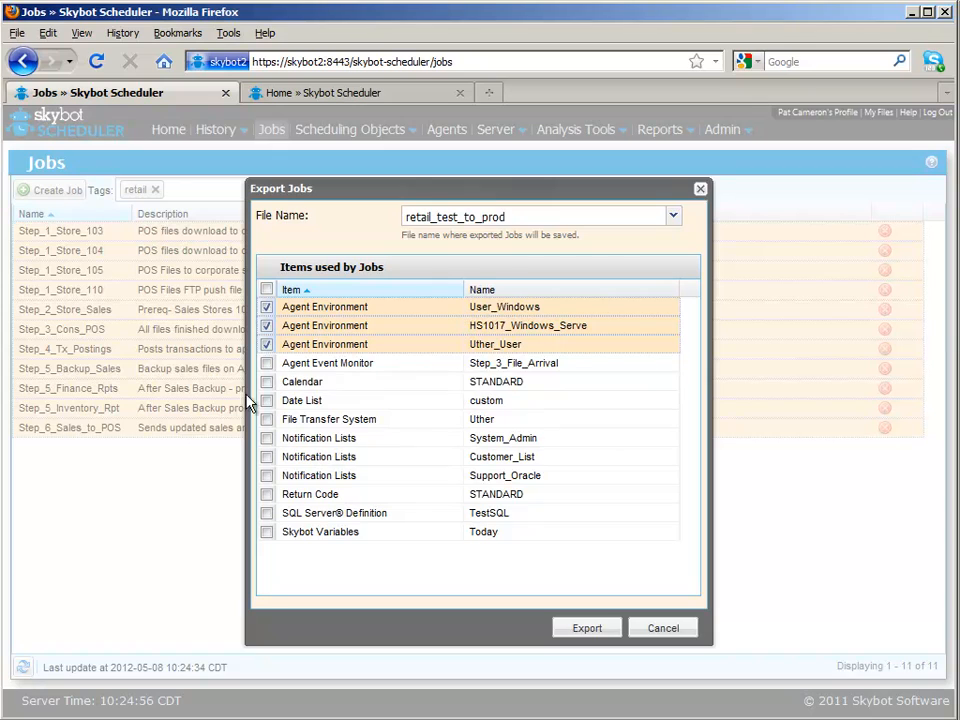
click(267, 365)
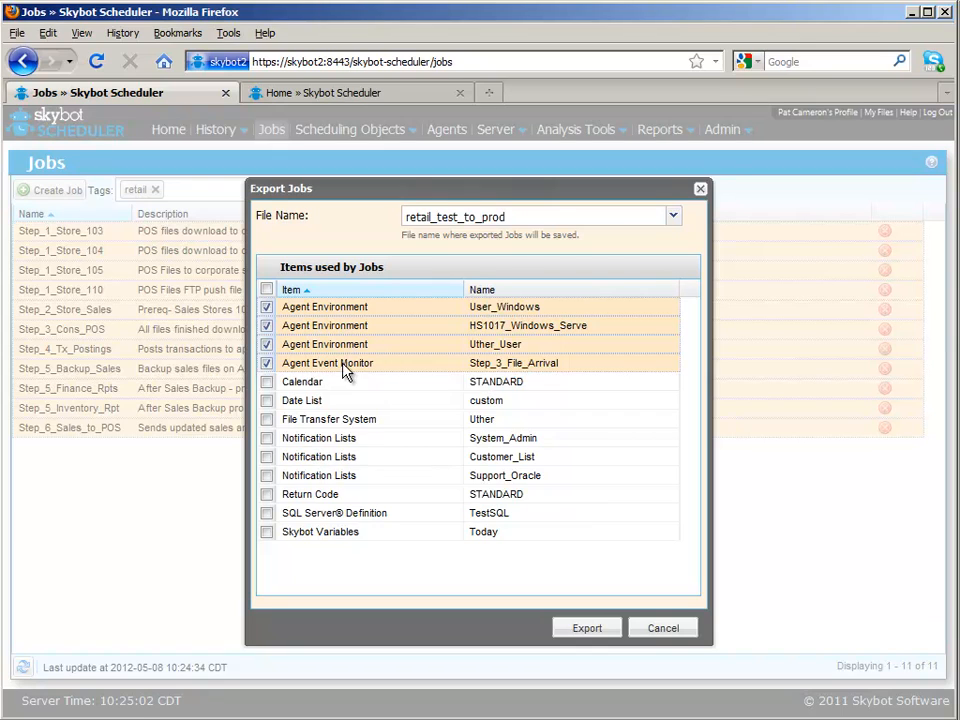
Include the custom date list, the Uther file transfer system and the System_Admin, Customer_List and Support_Oracle notification lists.
click(267, 401)
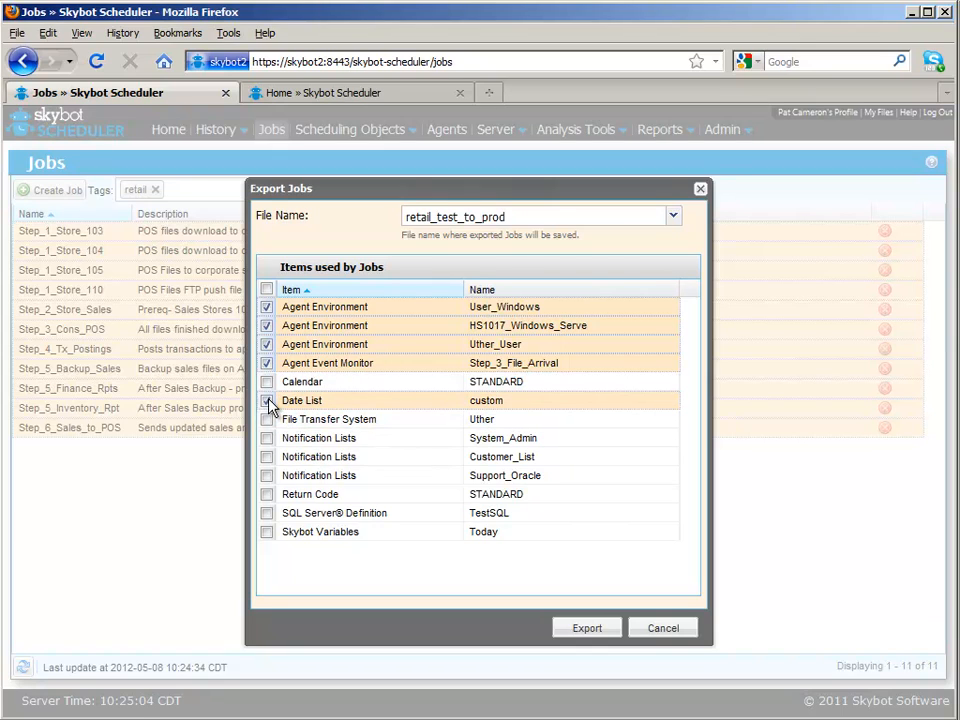
click(267, 420)
click(267, 439)
click(267, 457)
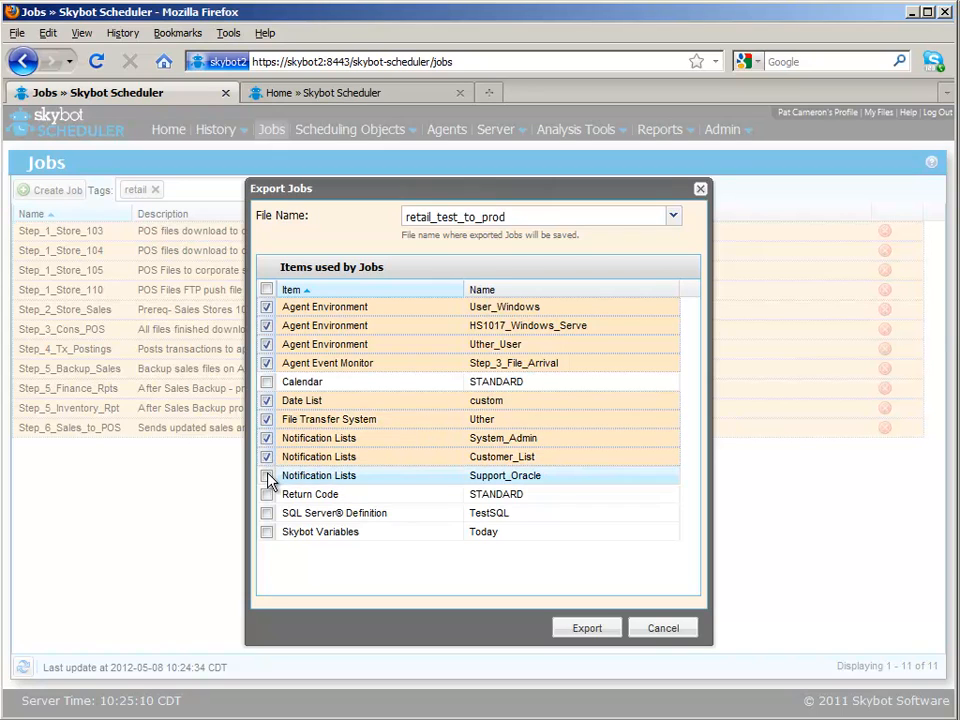
click(267, 476)
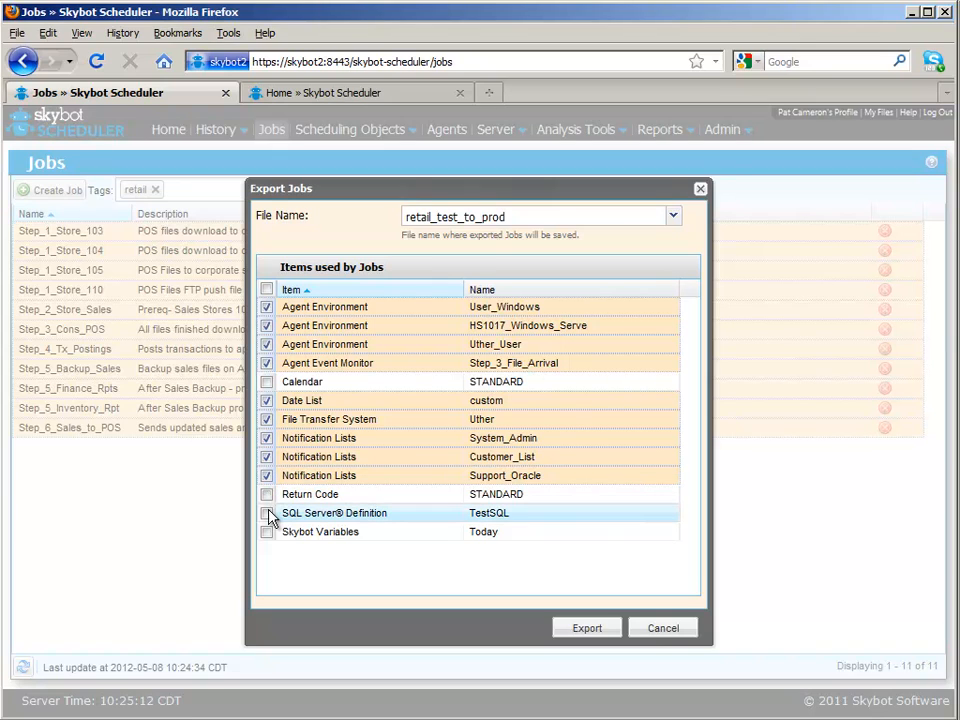
Add the TestSQL definition and the Today variable, then export the jobs, overwriting the existing file.
click(267, 513)
click(267, 532)
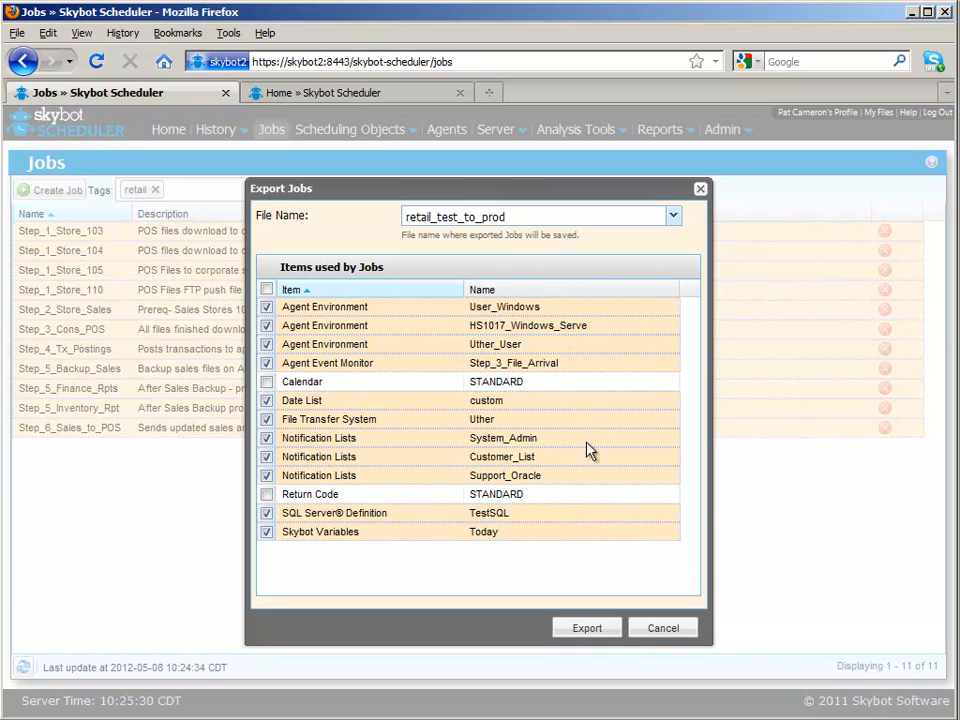
click(588, 629)
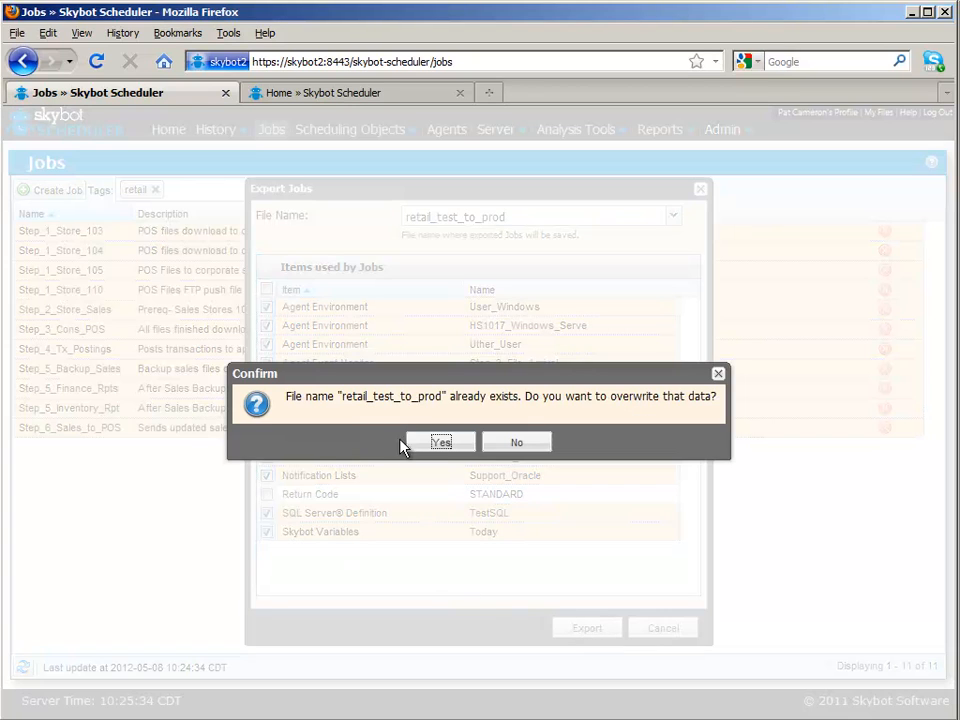
click(440, 443)
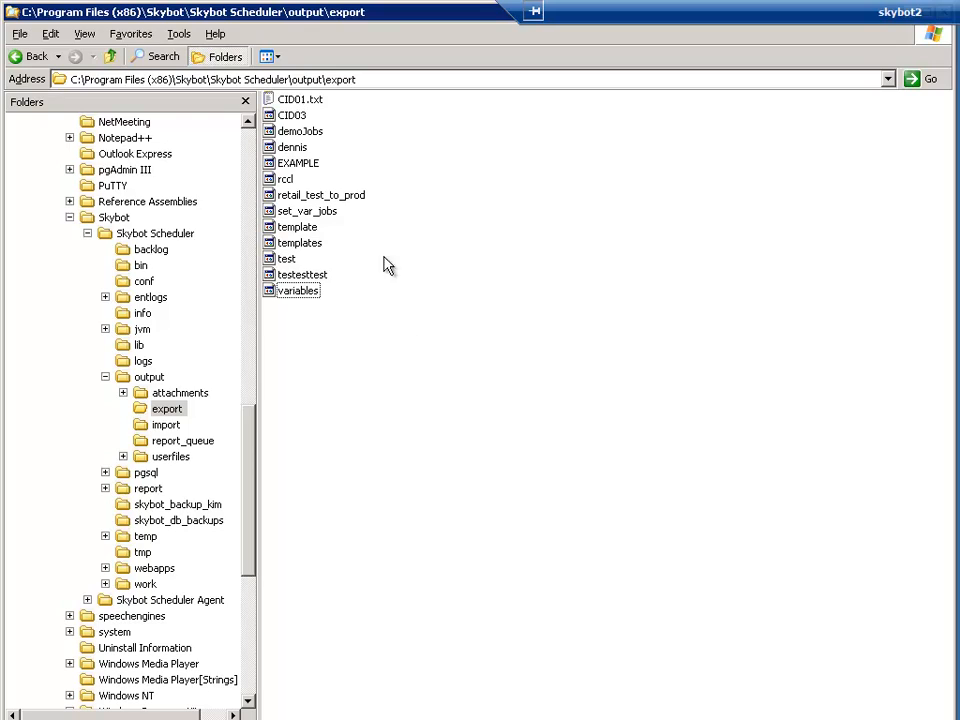
Switch to Windows Explorer on skybot2 and check the path and contents of Skybot Scheduler's output\export folder.
click(442, 78)
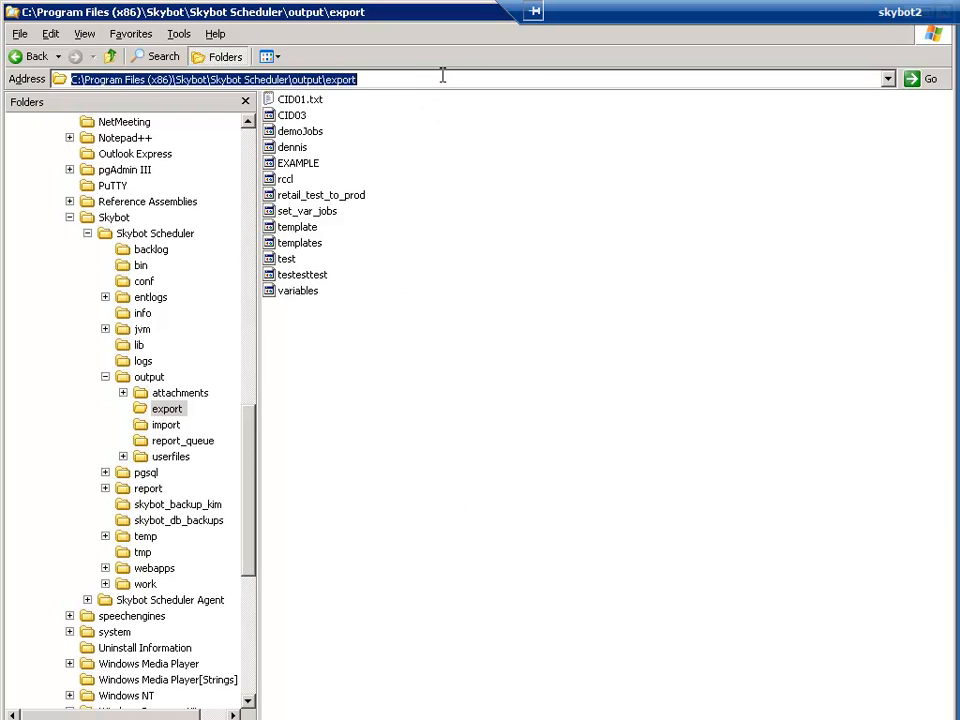
click(444, 79)
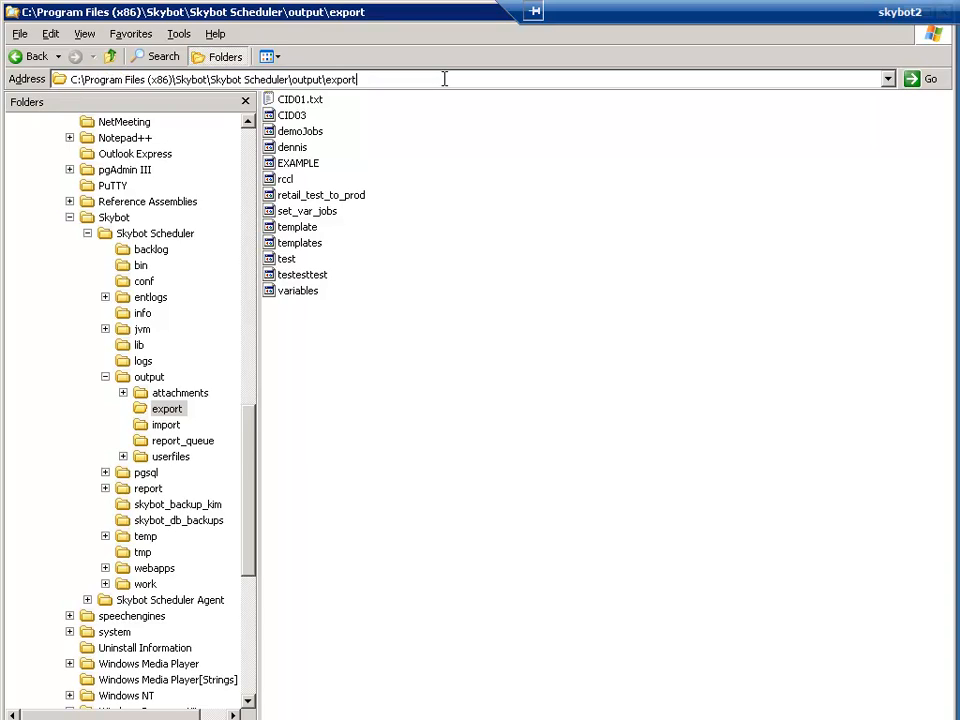
click(166, 410)
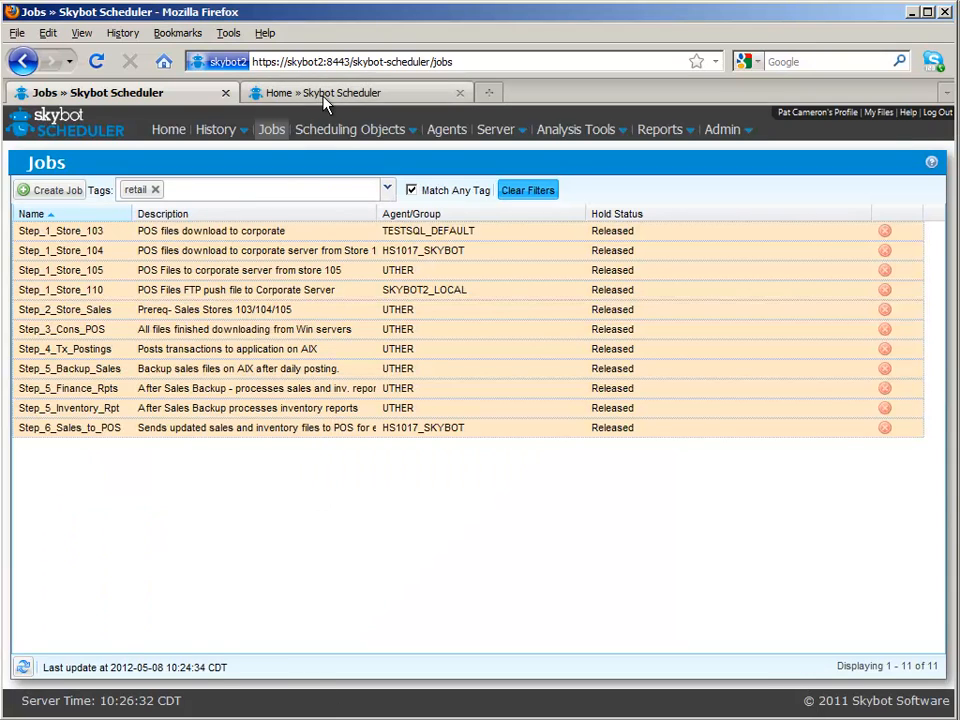
Switch to the hs2031 server in Firefox and examine its jobs list and the SKYBOT-LINUX agent's name and alias.
click(325, 98)
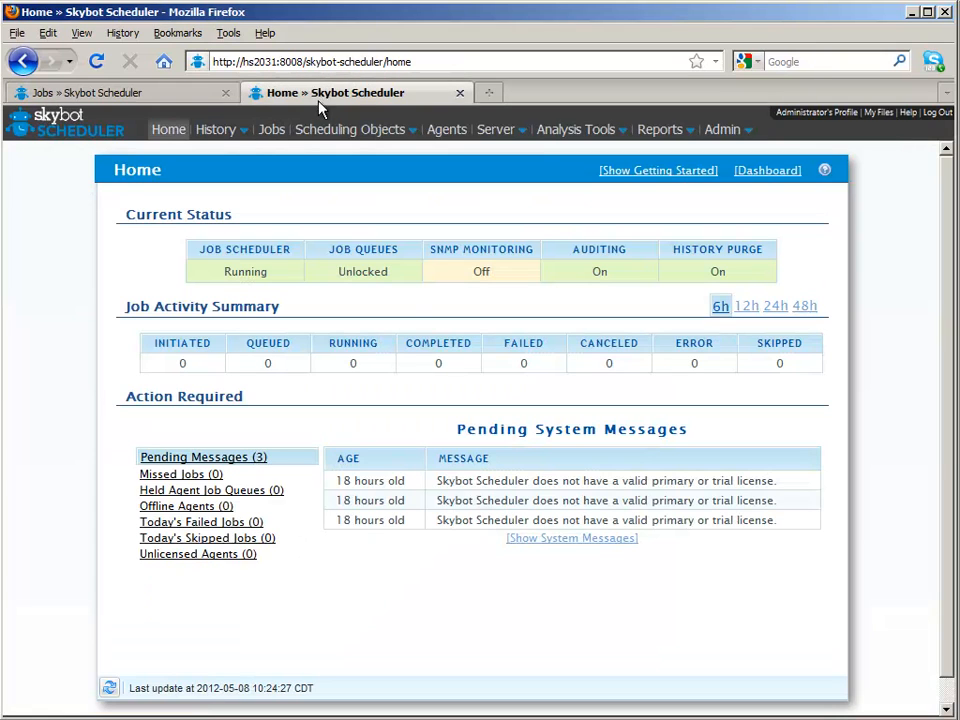
click(272, 131)
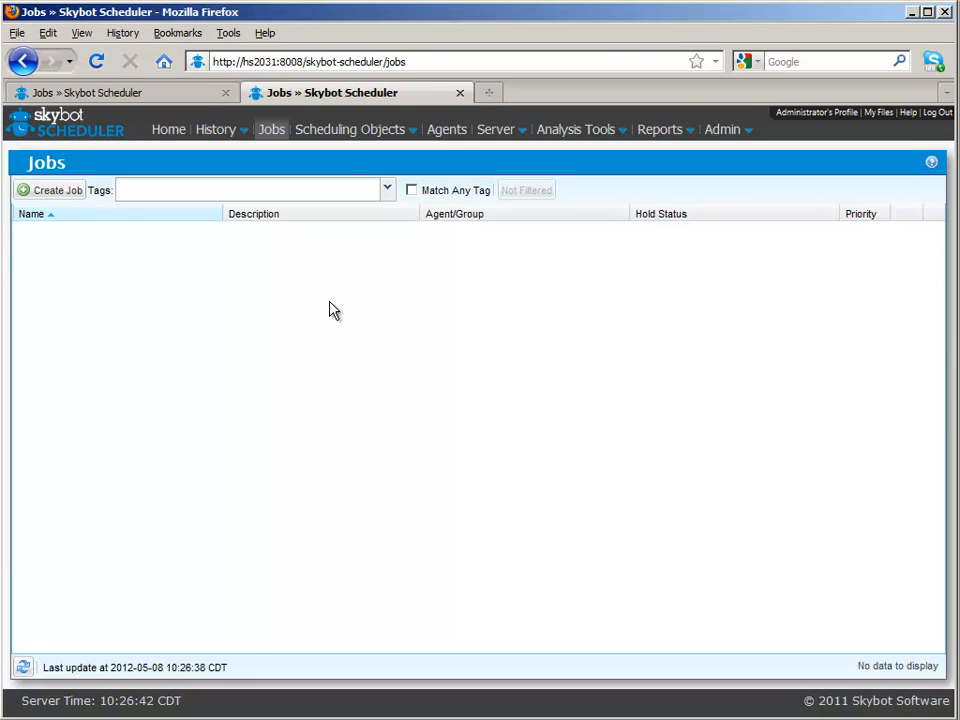
click(447, 130)
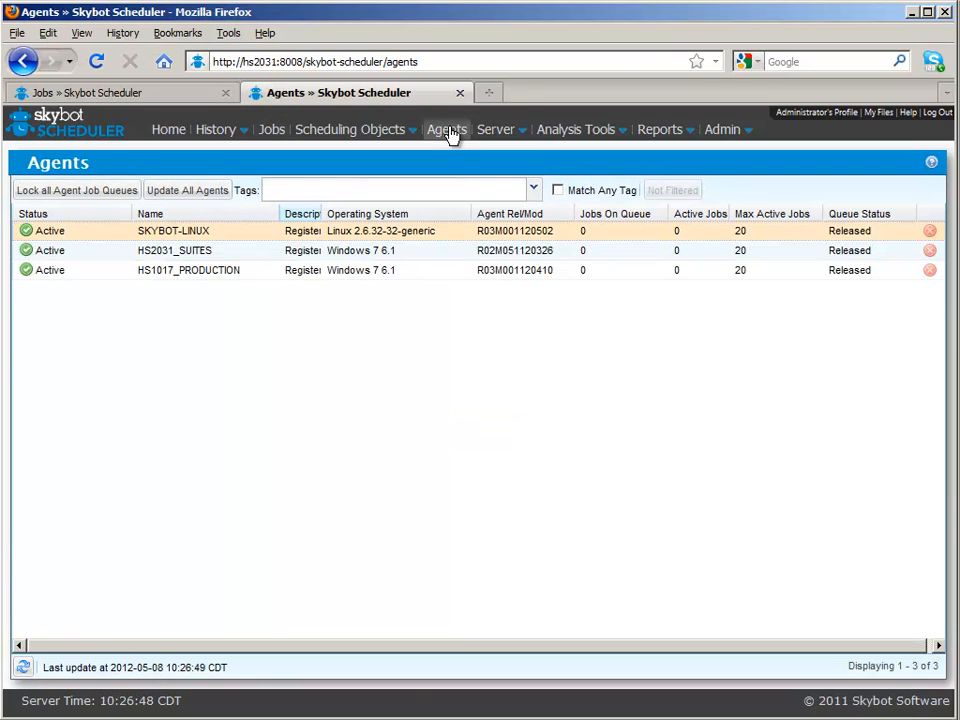
double_click(416, 234)
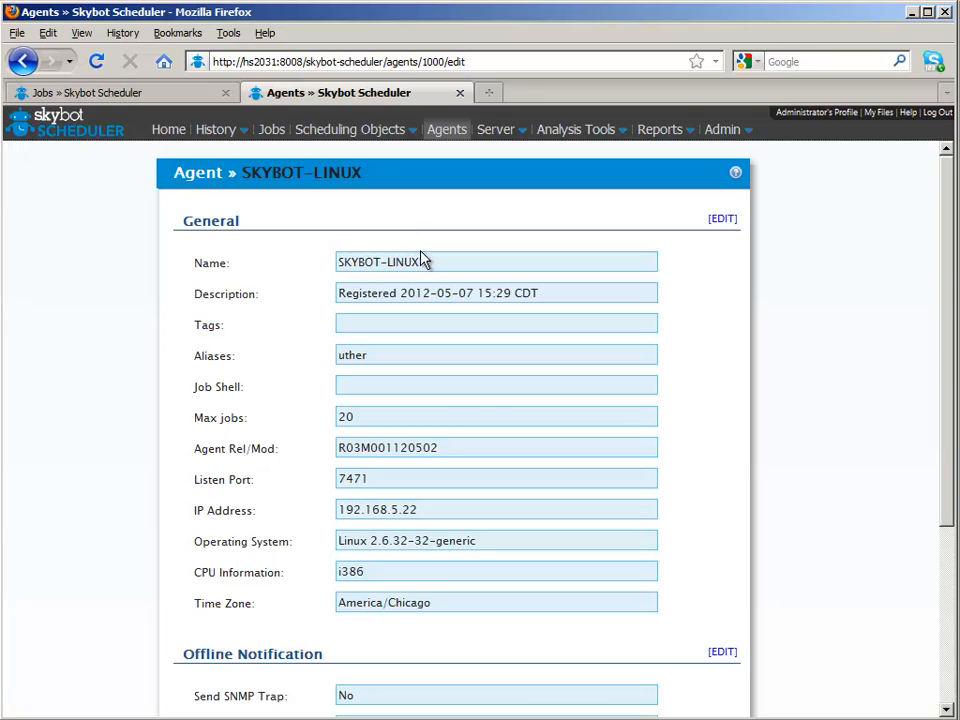
drag(379, 366, 340, 368)
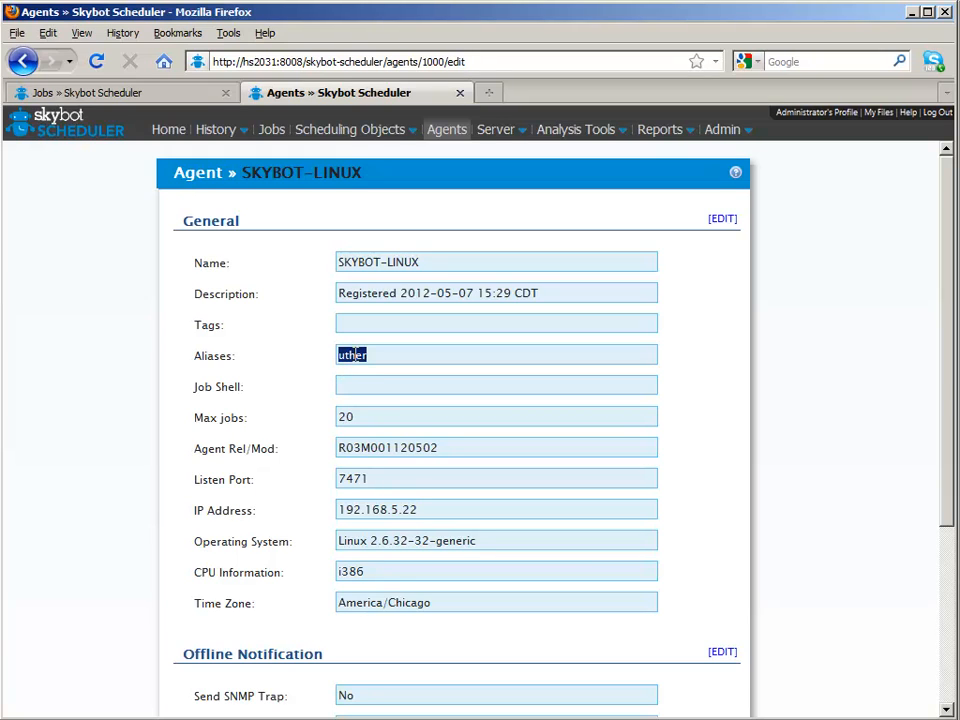
drag(338, 264, 428, 259)
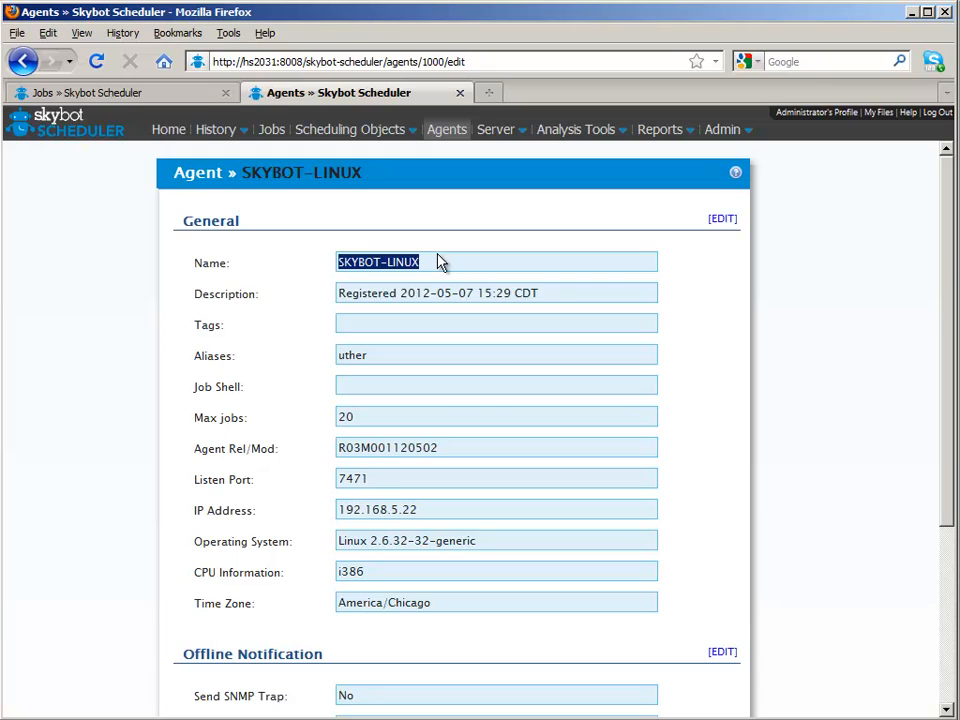
drag(192, 357, 231, 360)
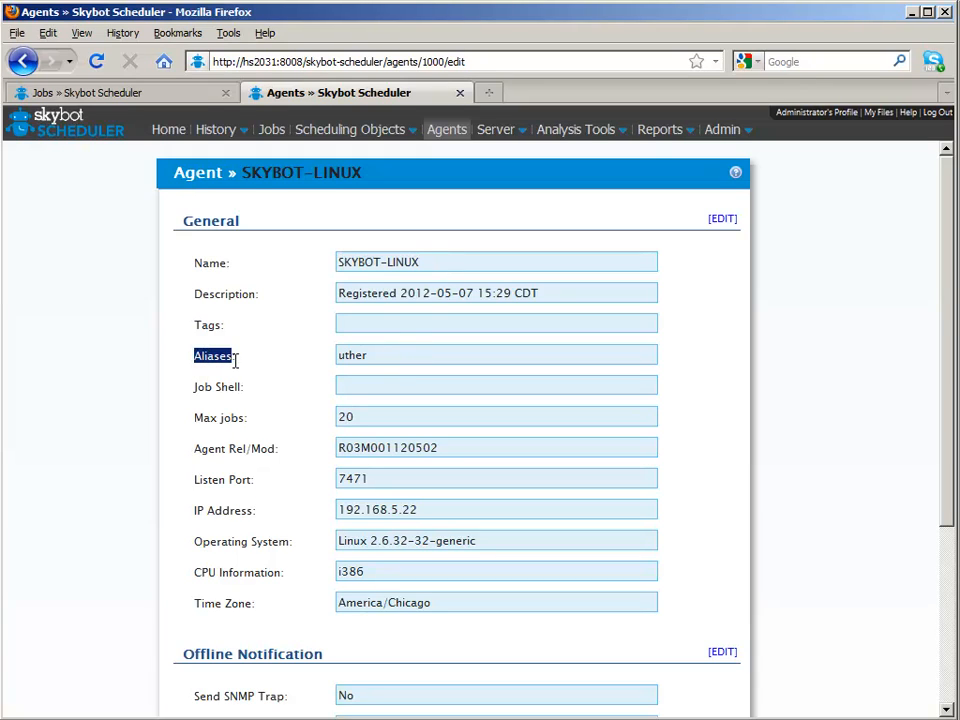
Examine the name and alias of the HS1017_PRODUCTION agent, then return to the agents list.
click(440, 131)
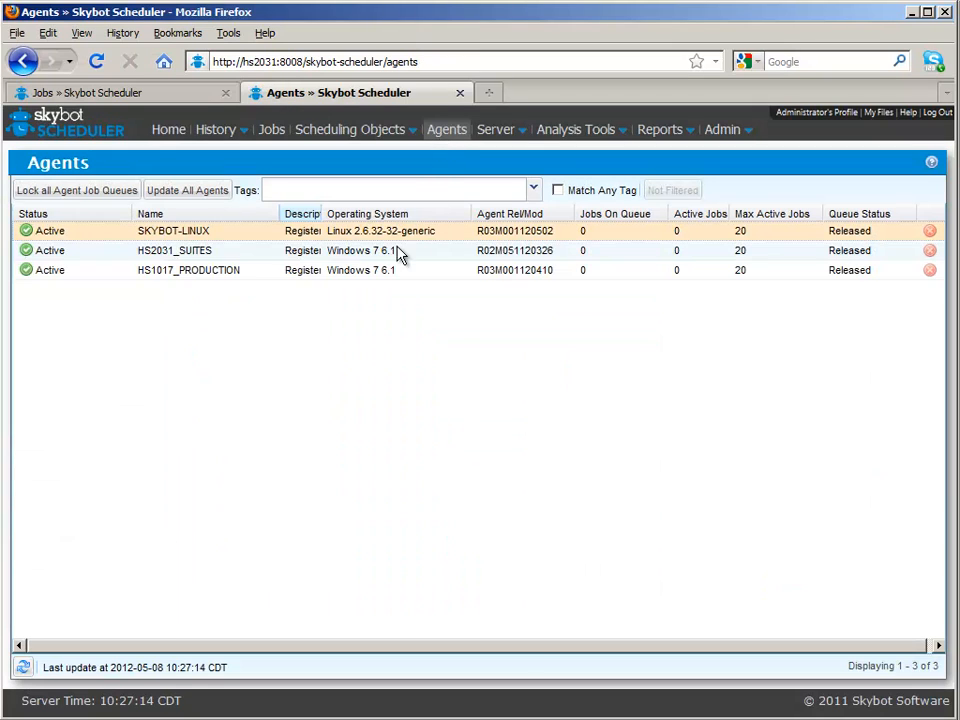
double_click(313, 271)
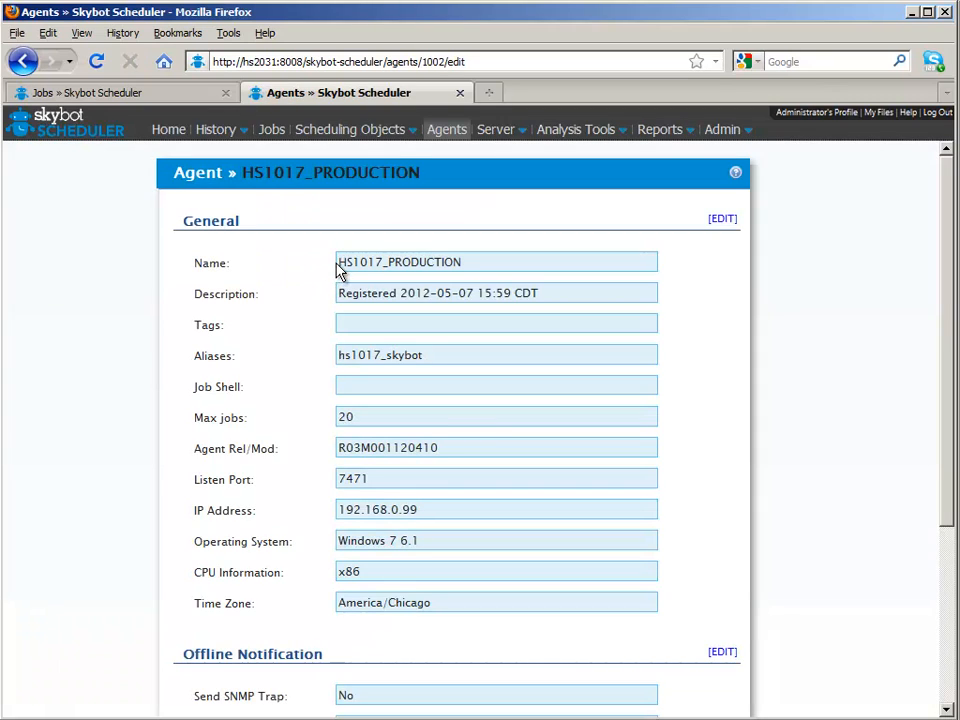
drag(341, 262, 480, 260)
drag(437, 364, 333, 369)
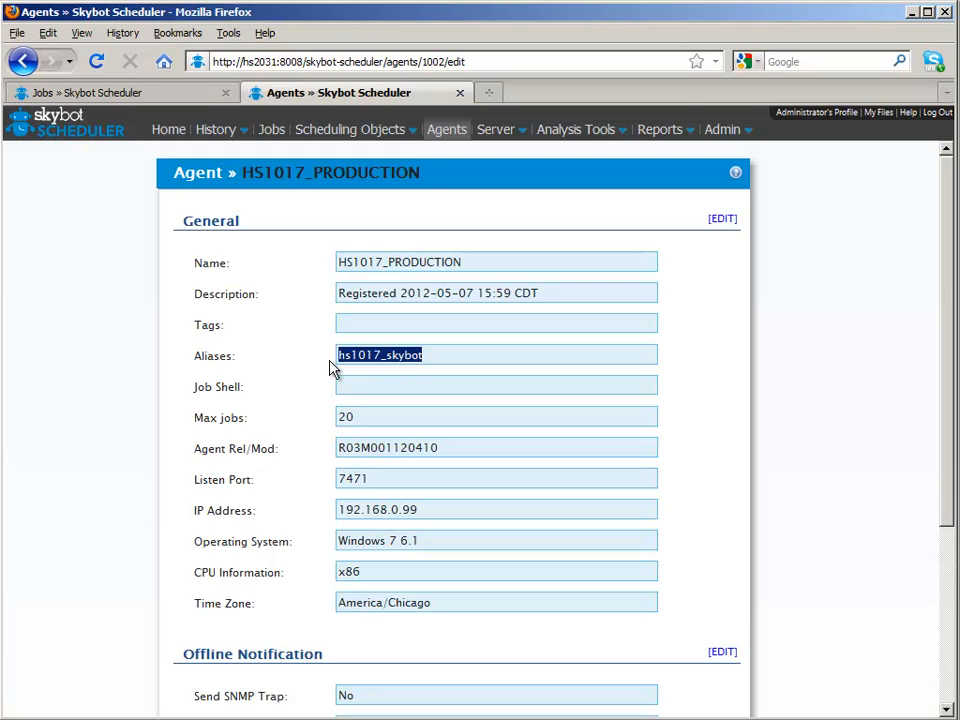
click(447, 131)
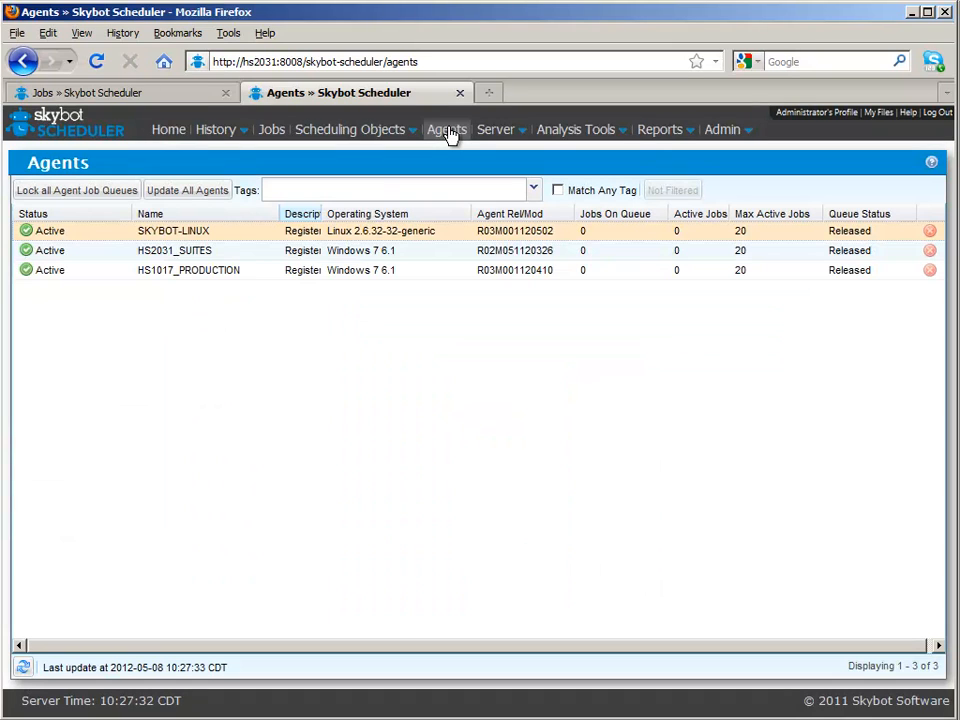
Start importing the retail_test_to_prod file from the Import Center and turn off holding the imported jobs.
click(723, 132)
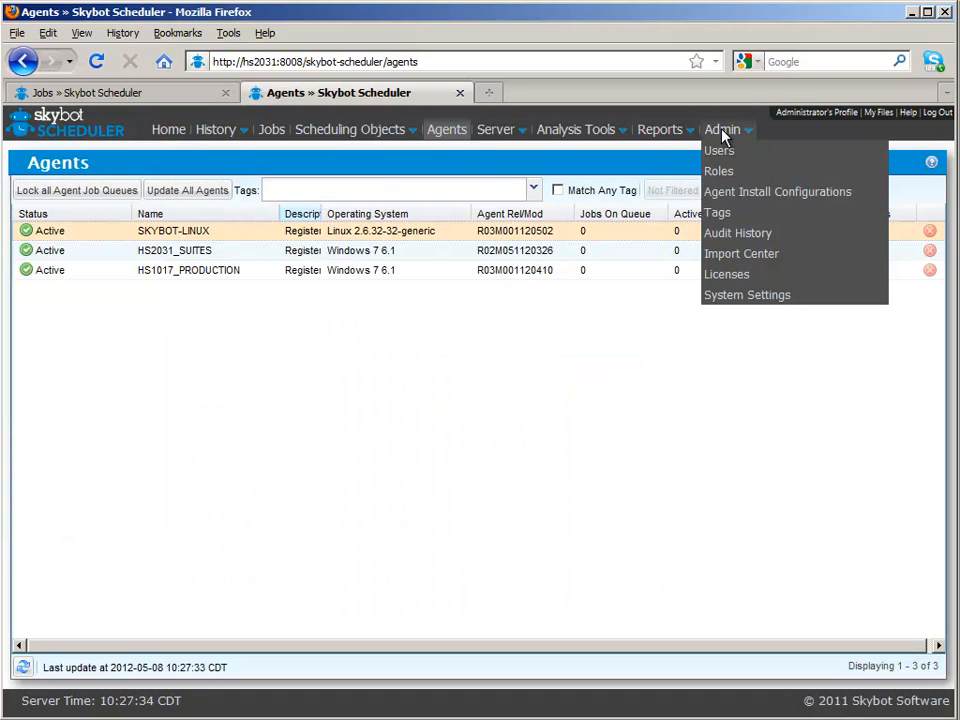
click(752, 256)
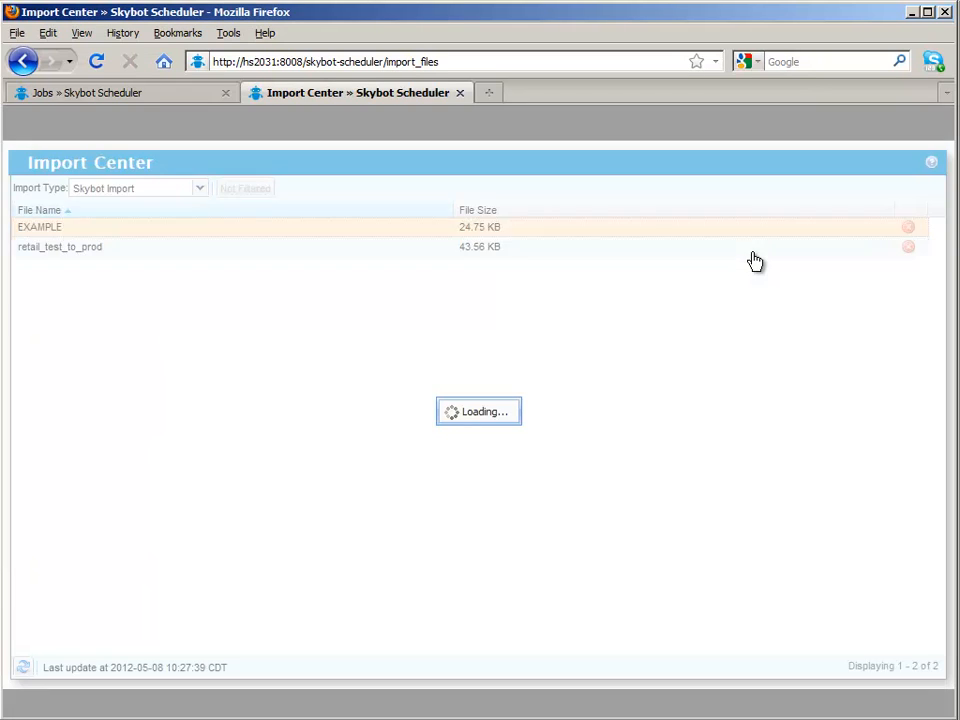
click(83, 257)
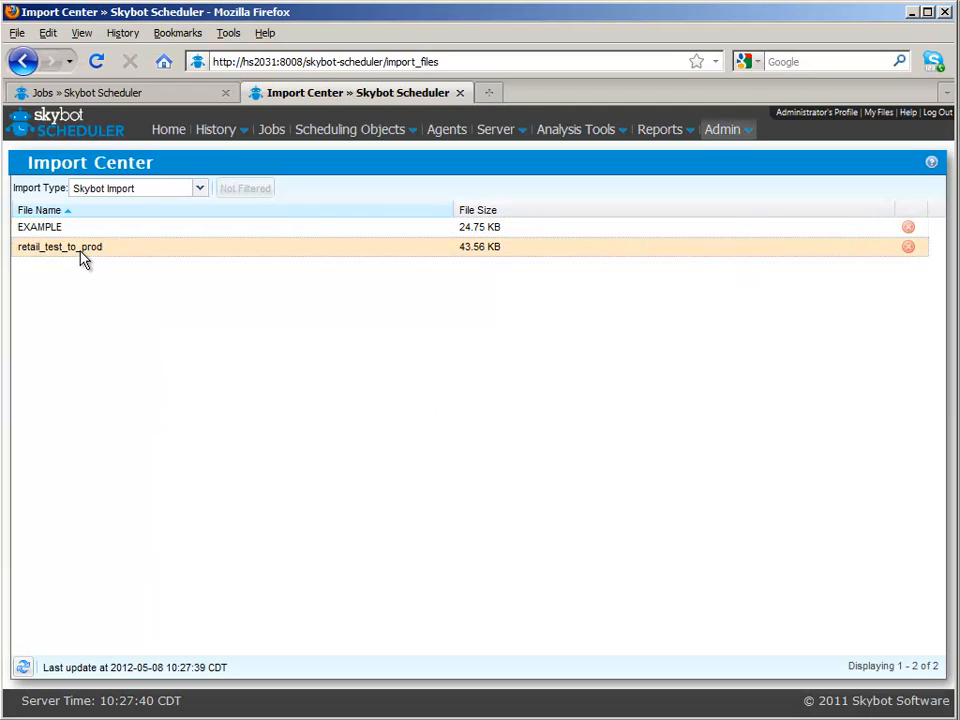
right_click(86, 257)
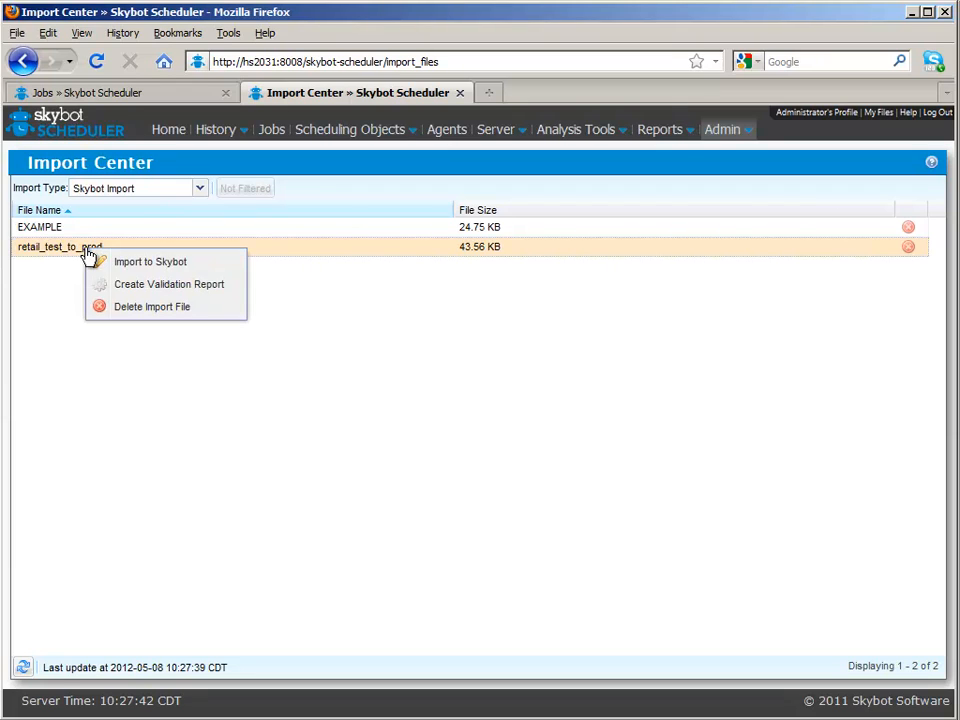
click(186, 263)
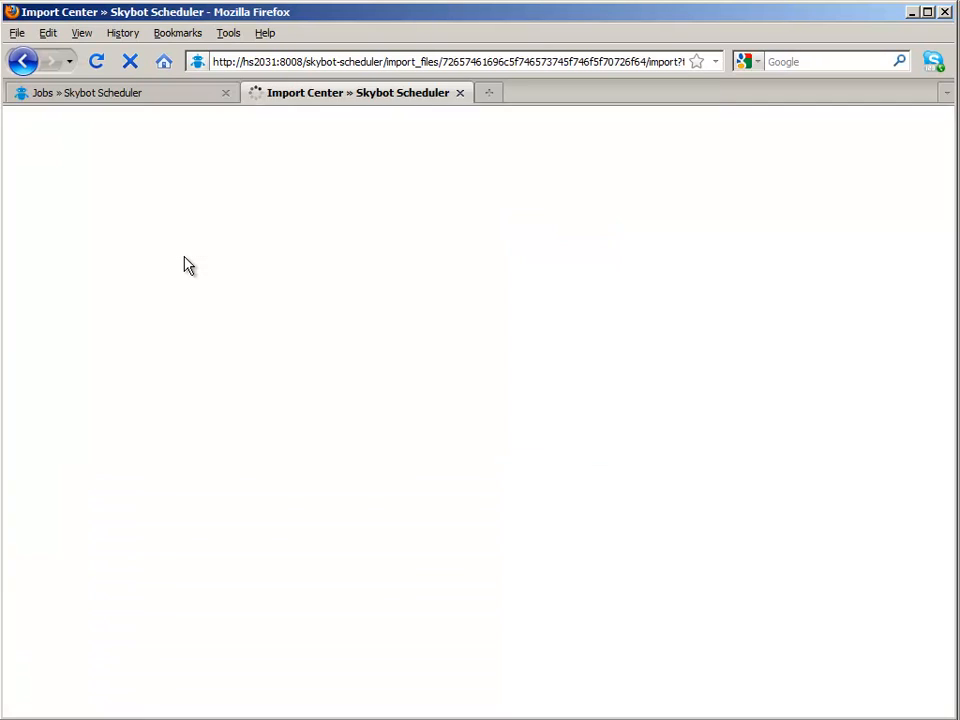
drag(190, 262, 293, 265)
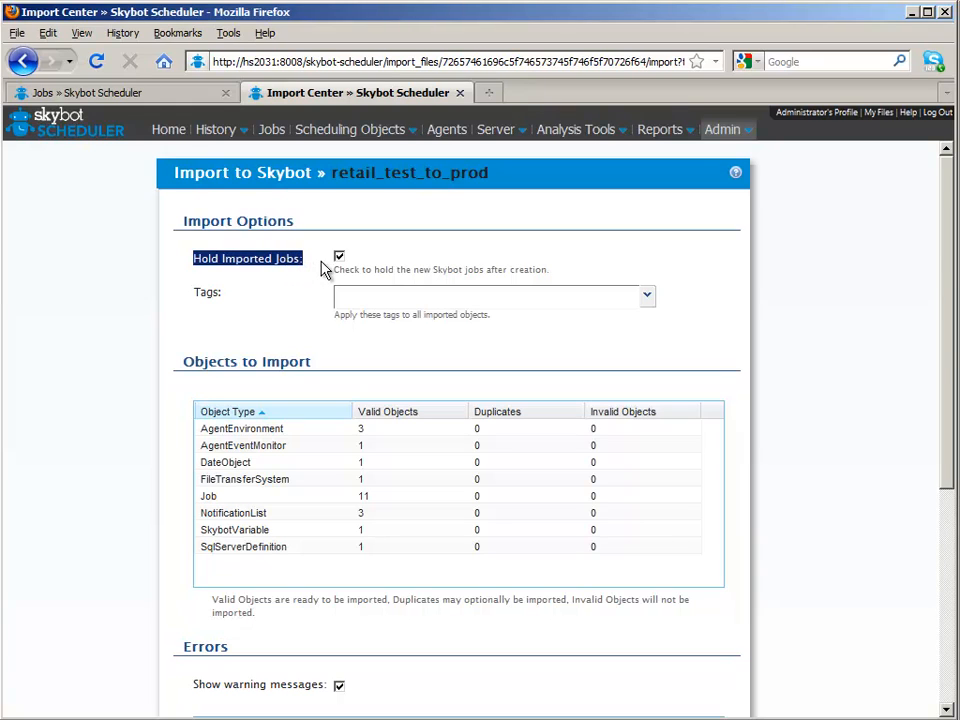
click(339, 258)
Review the objects to import and the warning messages, then import the items and close the completion summary after checking its tag.
scroll(287, 303, down, 1)
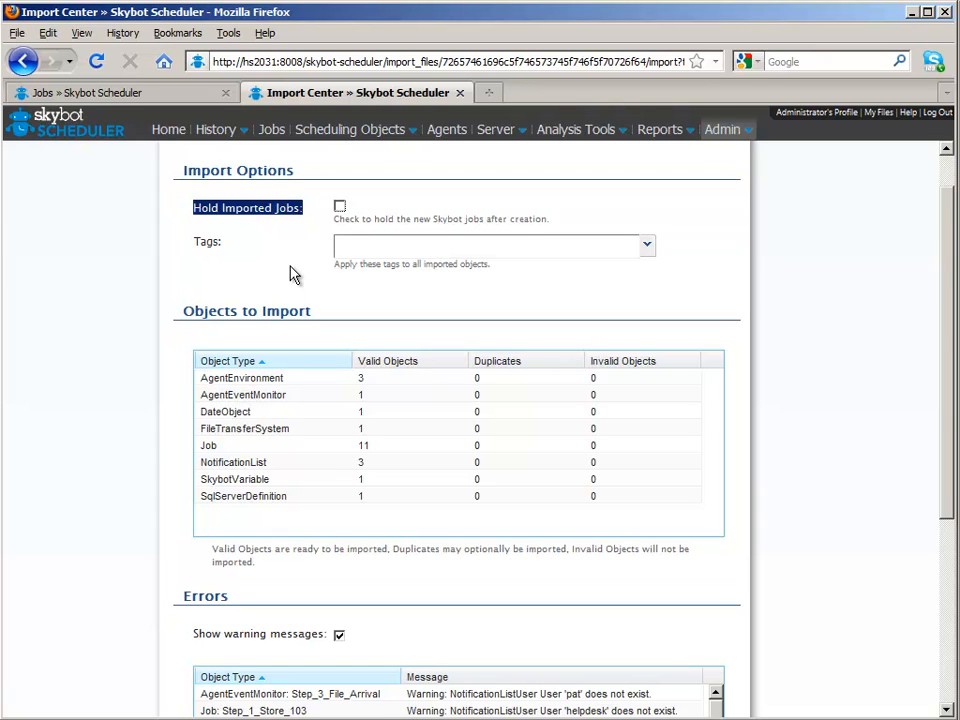
scroll(294, 276, down, 1)
scroll(291, 266, down, 1)
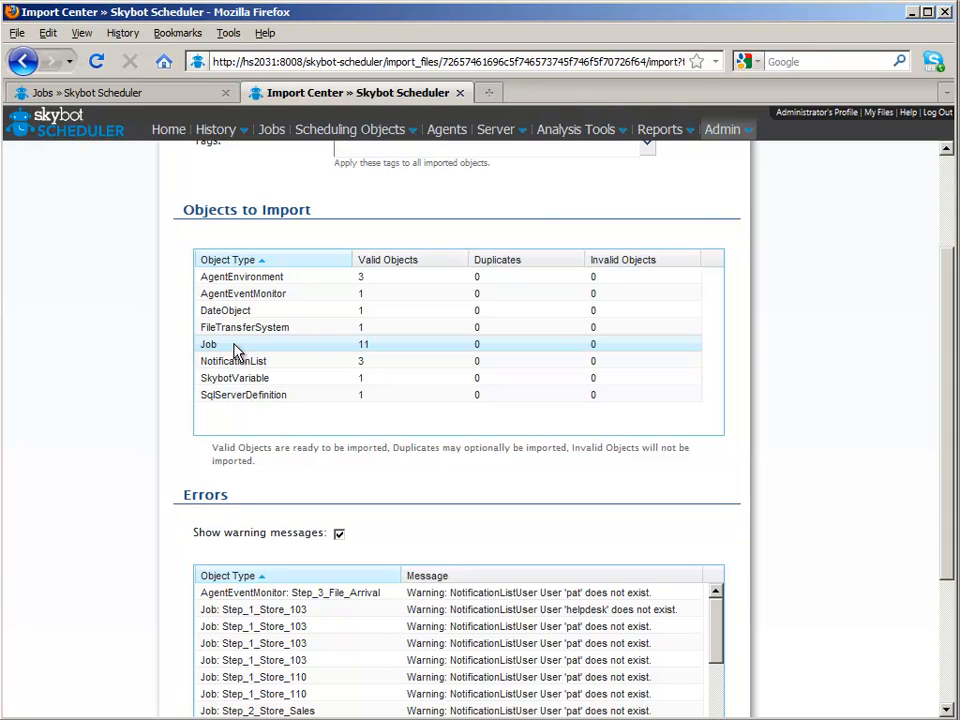
scroll(235, 350, down, 3)
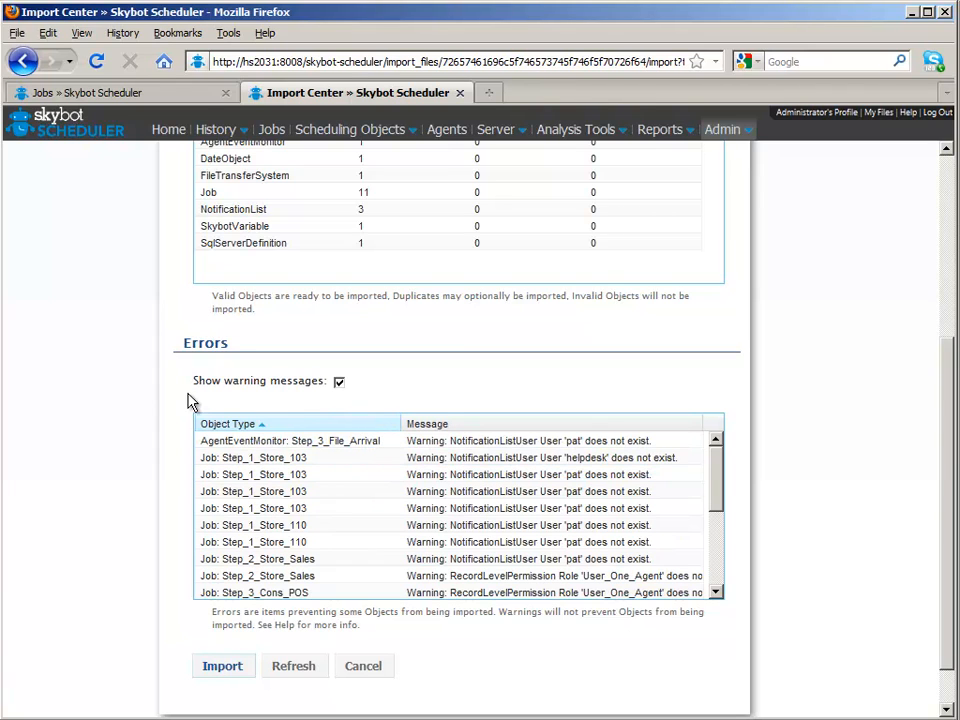
scroll(141, 386, up, 1)
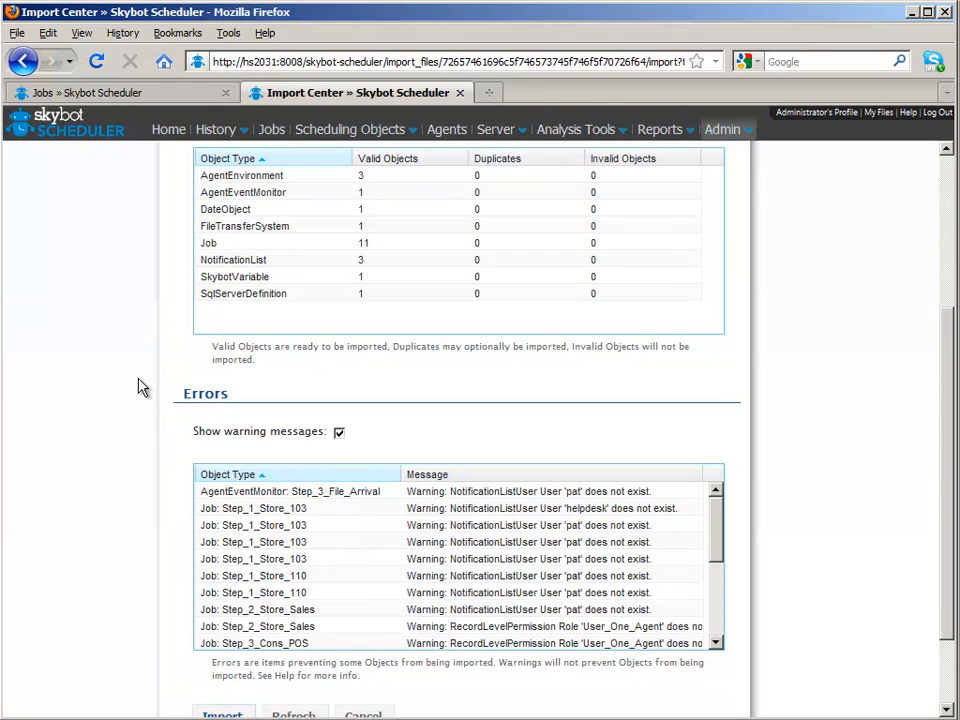
scroll(141, 386, down, 1)
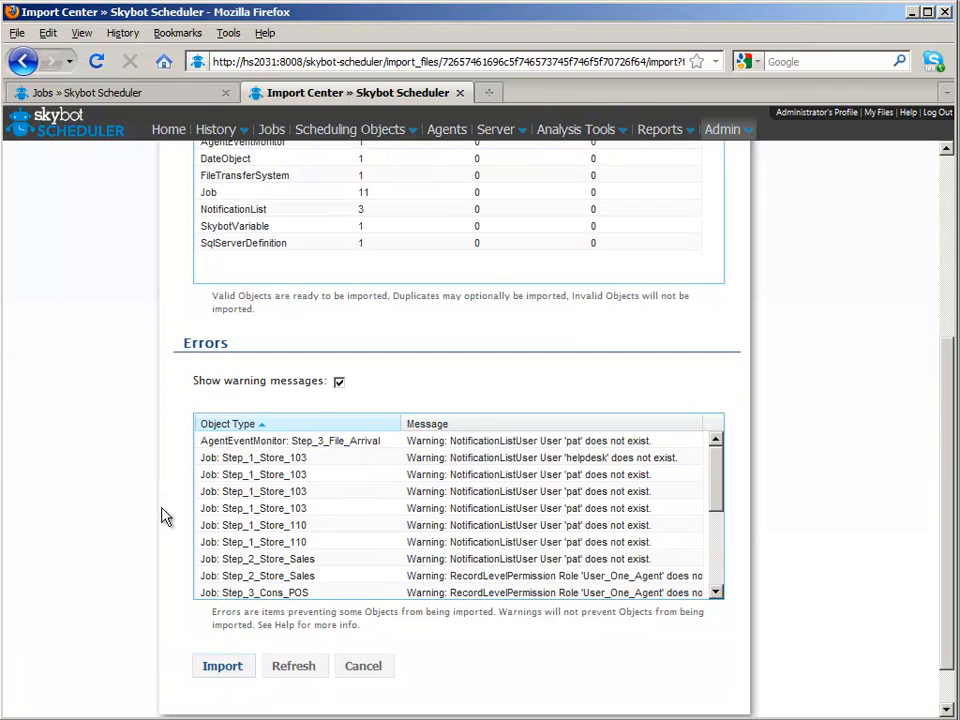
click(218, 668)
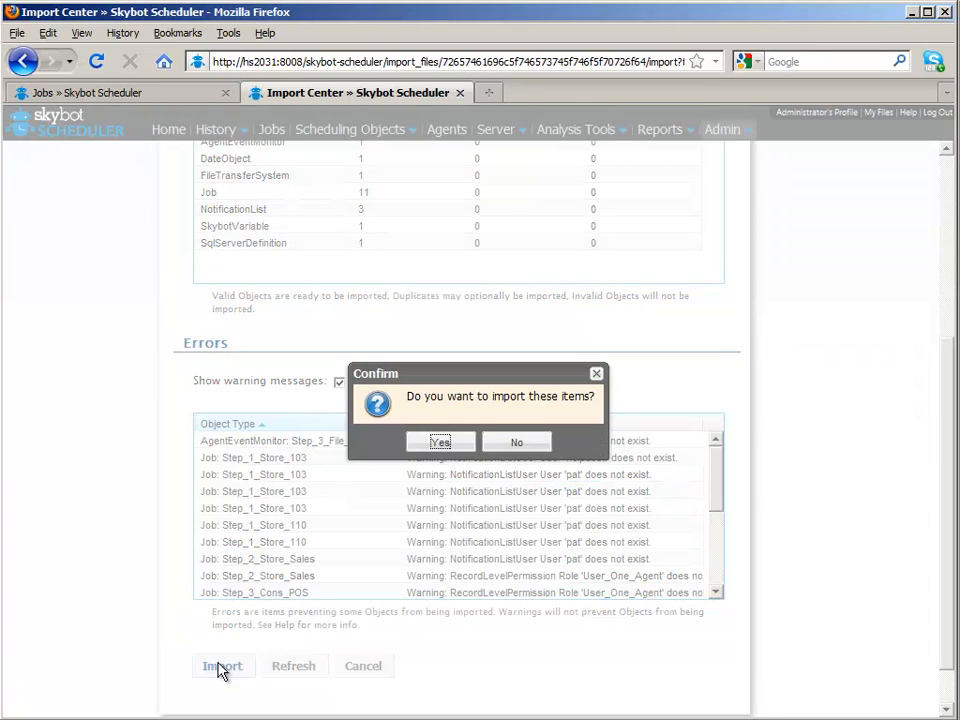
click(441, 442)
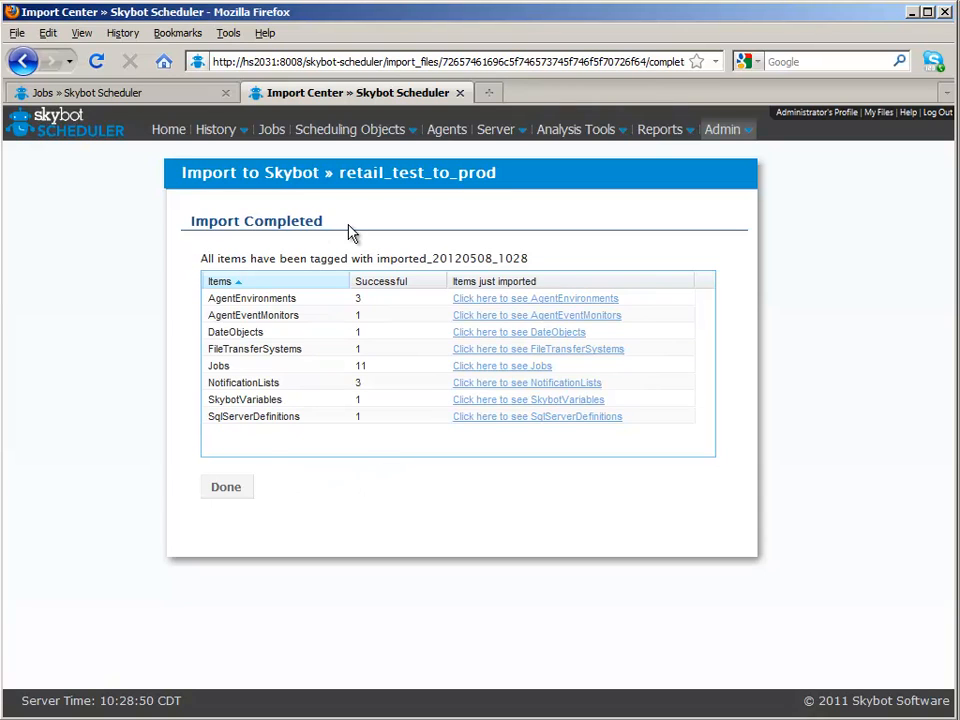
drag(376, 258, 518, 258)
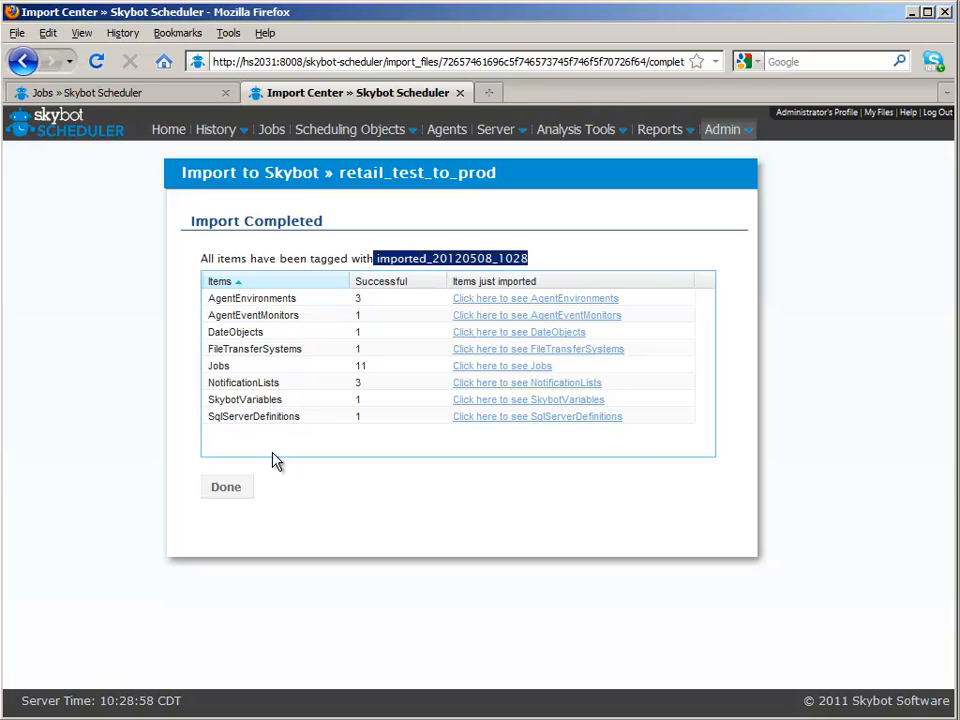
click(222, 490)
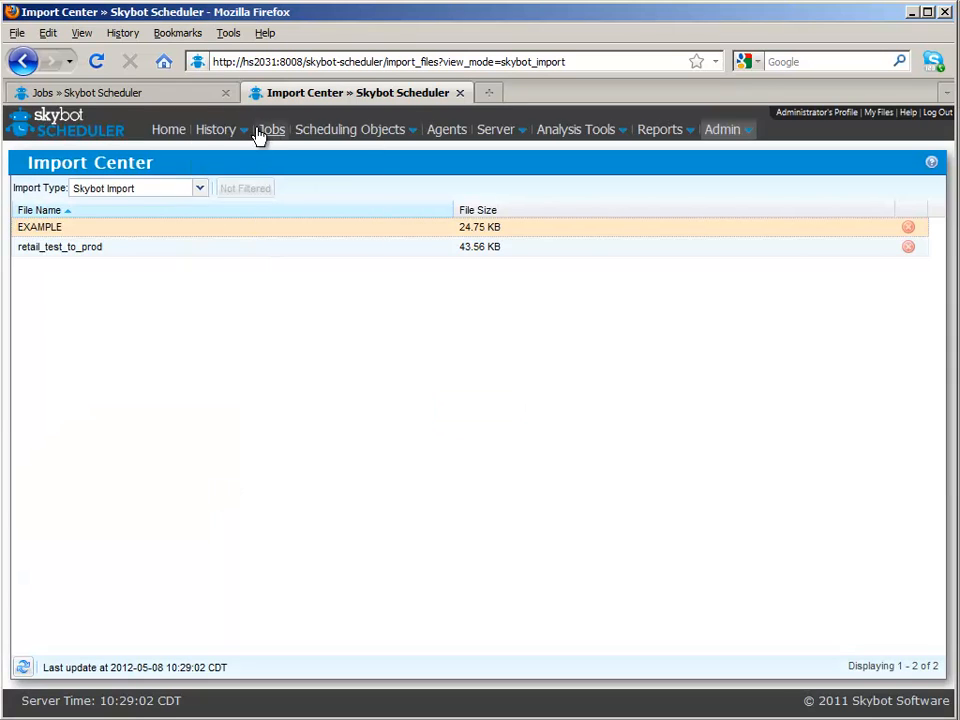
Examine the imported jobs and the Step_1_Store_103 job's general settings, schedule, agent environment and commands, then return to the jobs list.
click(271, 130)
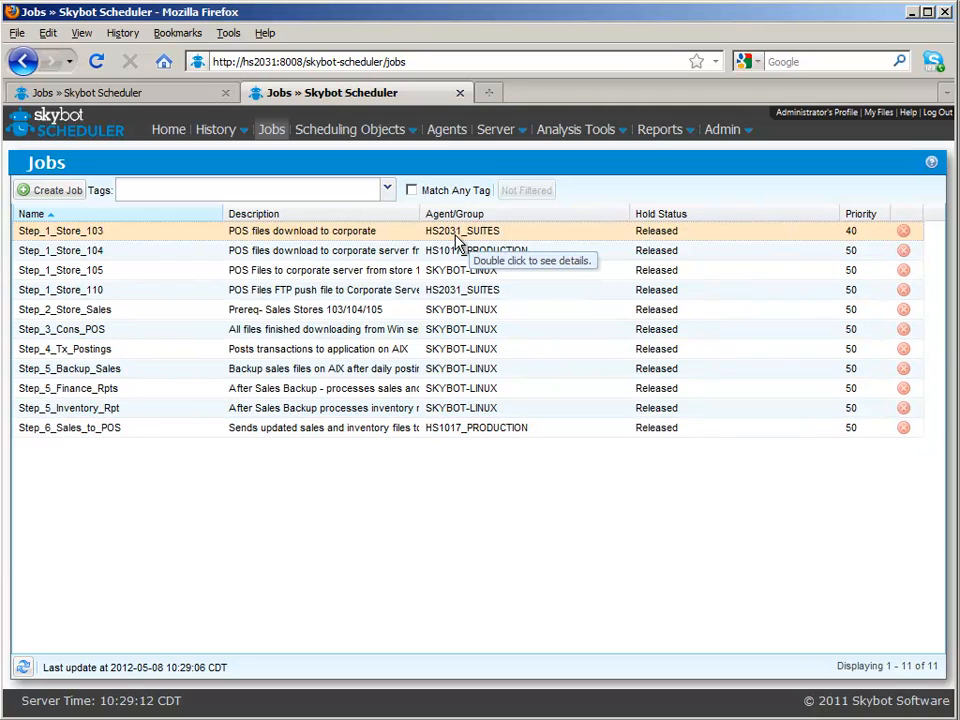
double_click(256, 241)
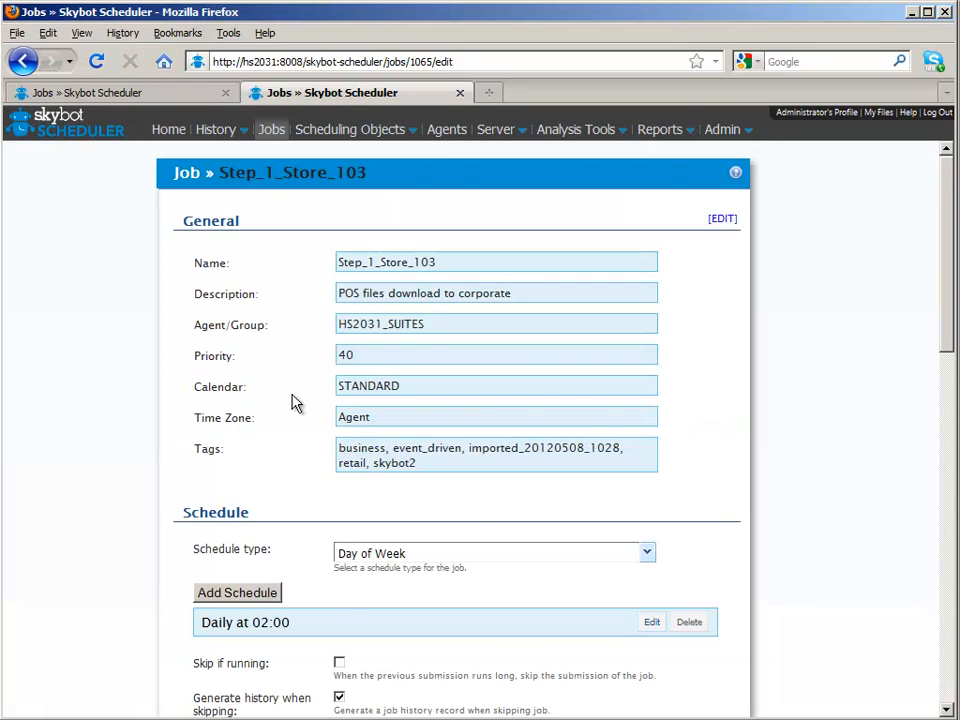
scroll(288, 403, down, 1)
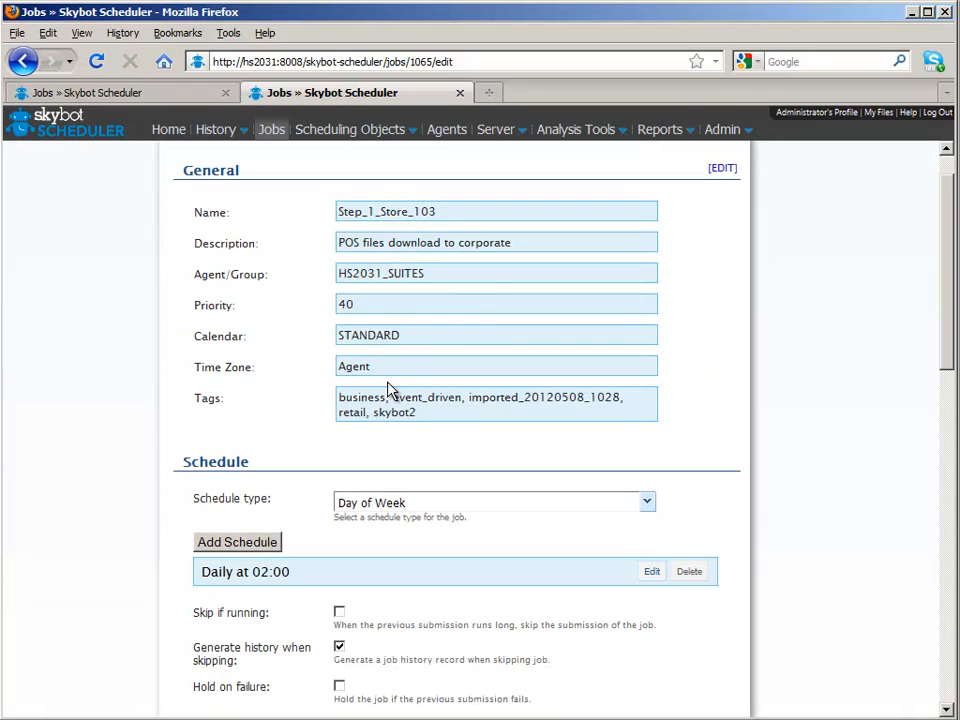
scroll(245, 362, down, 6)
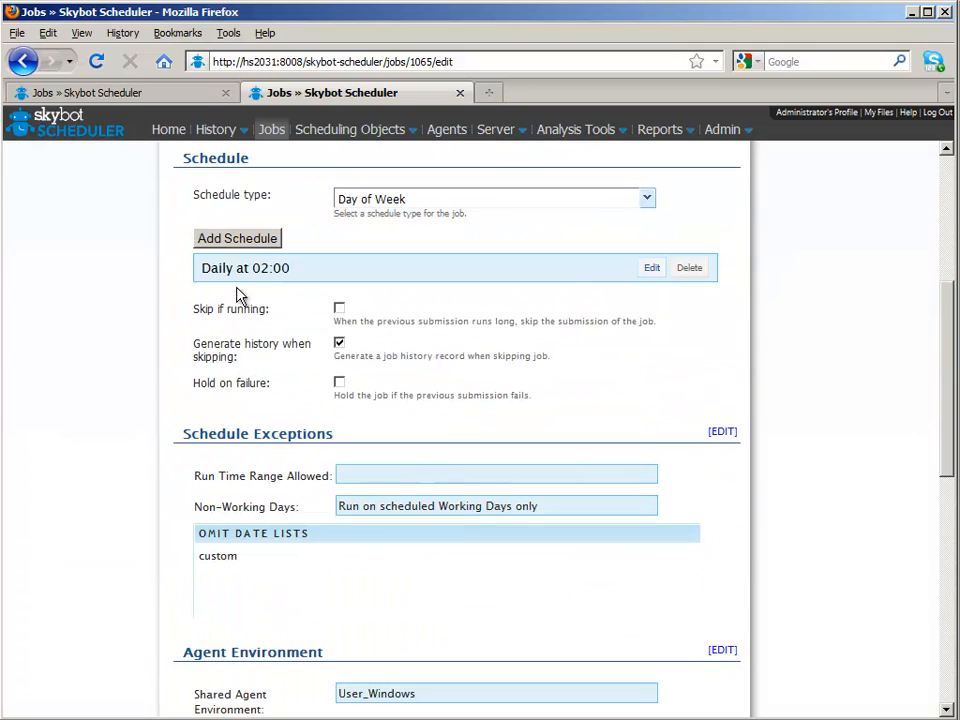
scroll(261, 317, down, 7)
scroll(726, 441, down, 1)
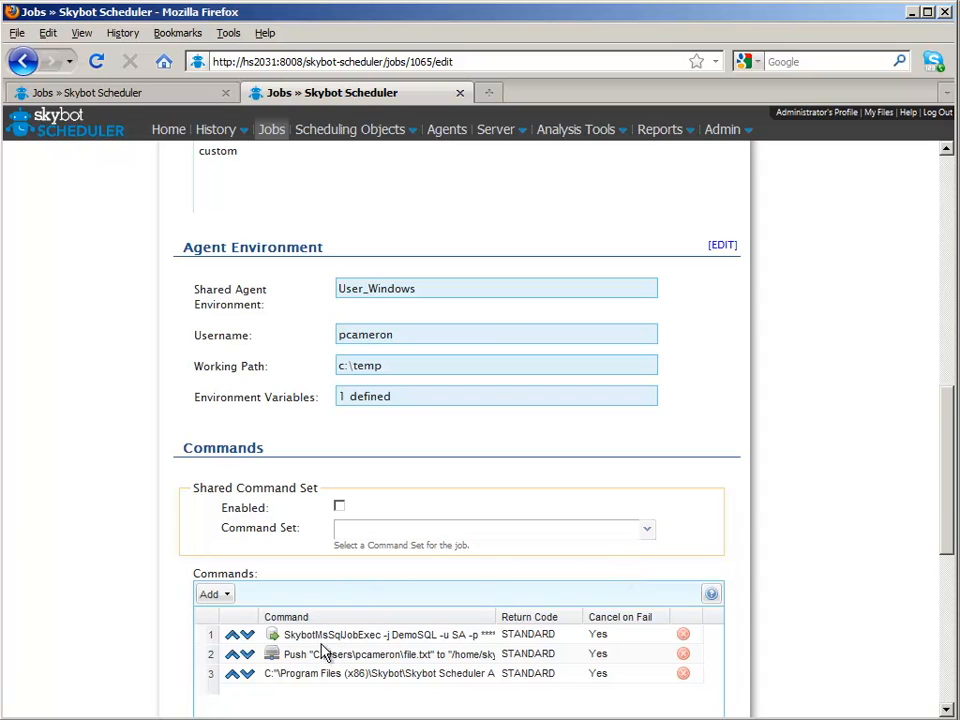
click(25, 63)
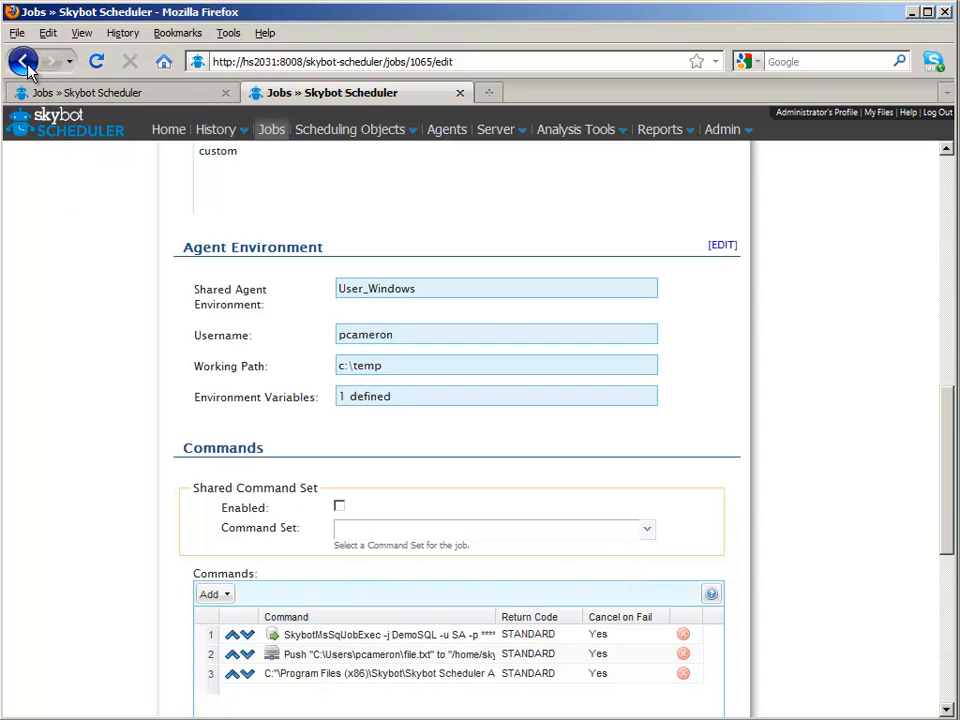
Open the list of agent event monitors on the production server.
mouse_move(336, 140)
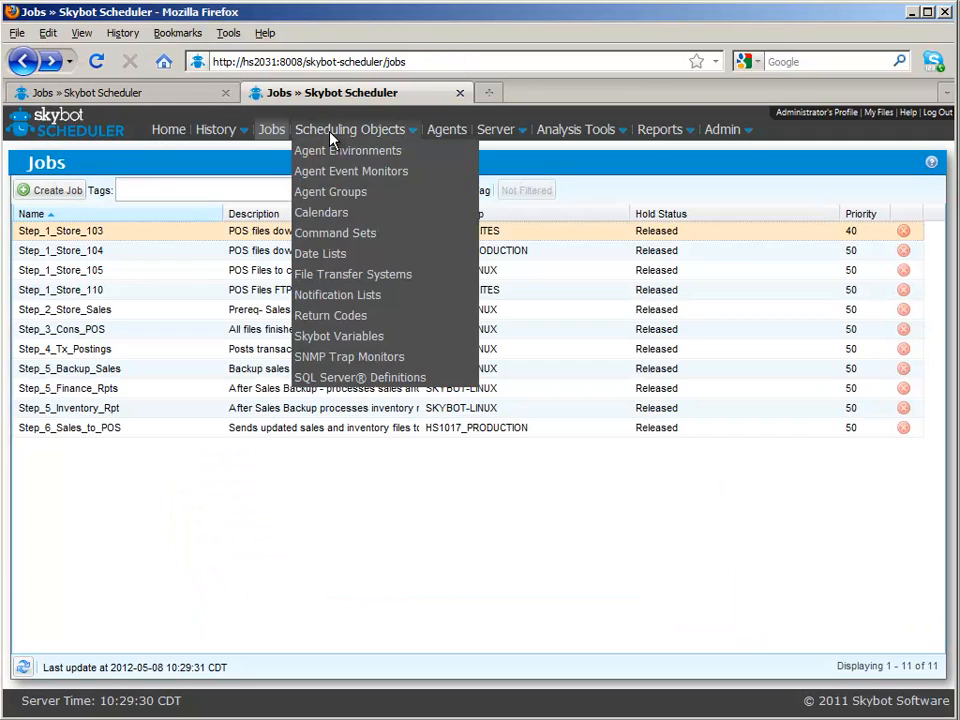
click(327, 176)
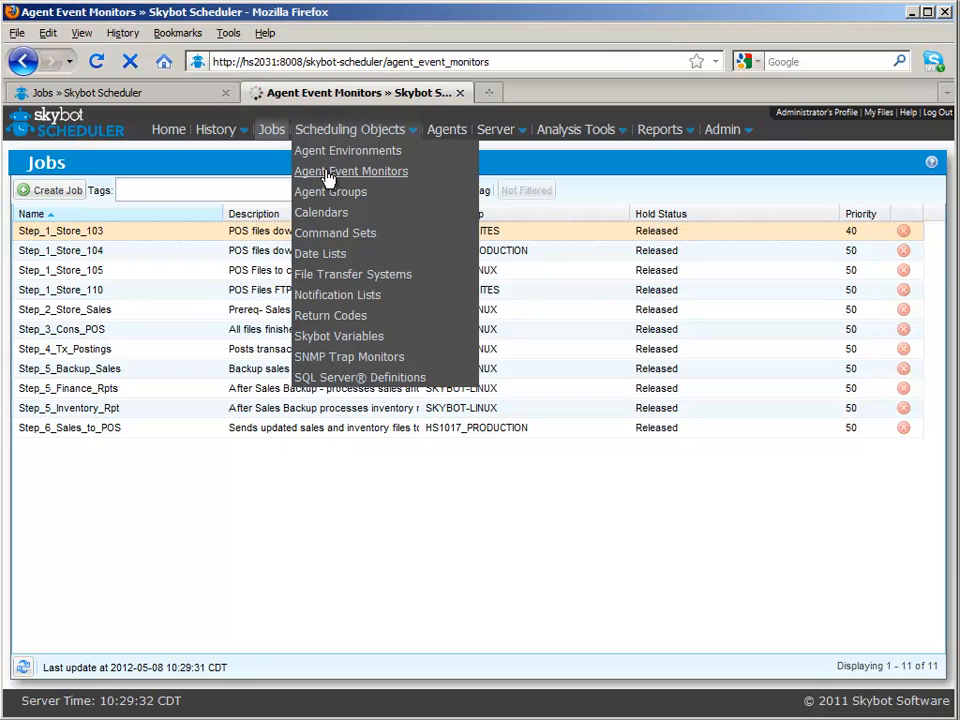